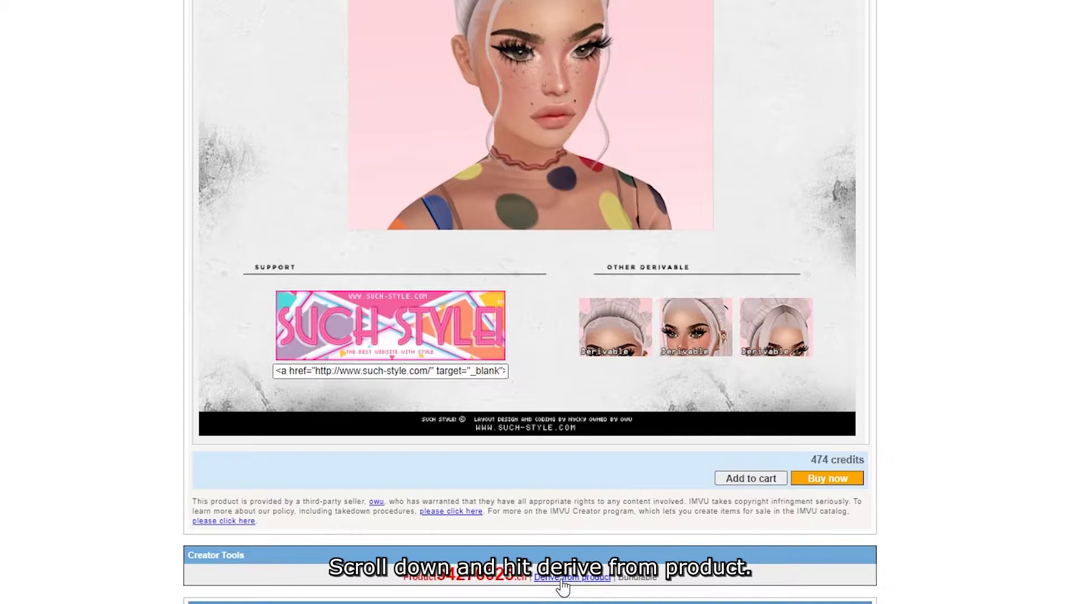
Derive a new product from the hair product and view the avatar's head close up.
{"action": "left_click", "coordinate": [562, 582]}
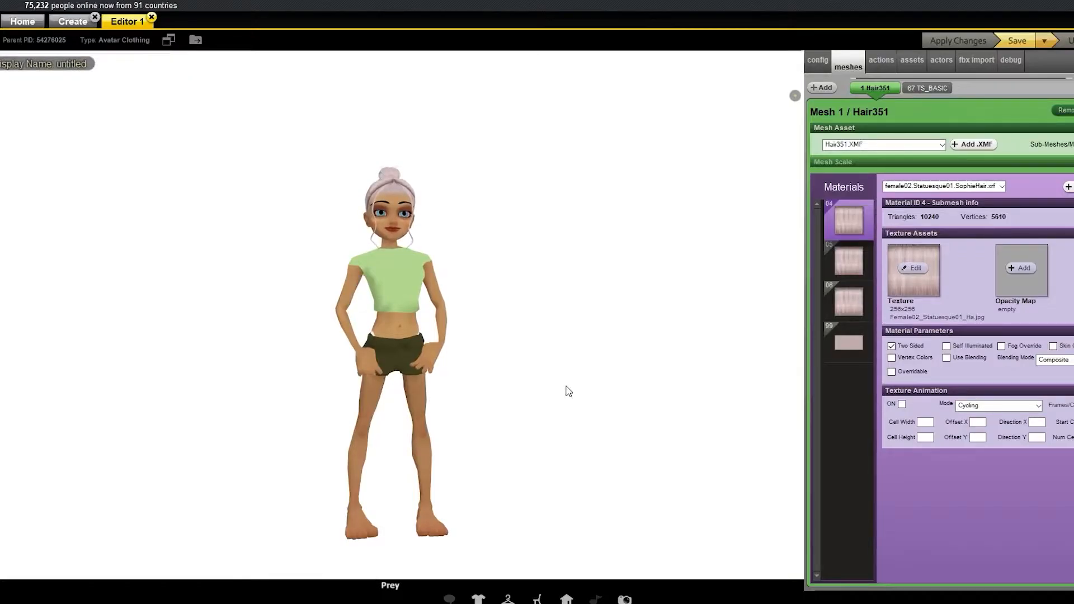
{"action": "scroll", "coordinate": [559, 364], "scroll_direction": "up", "scroll_amount": 5}
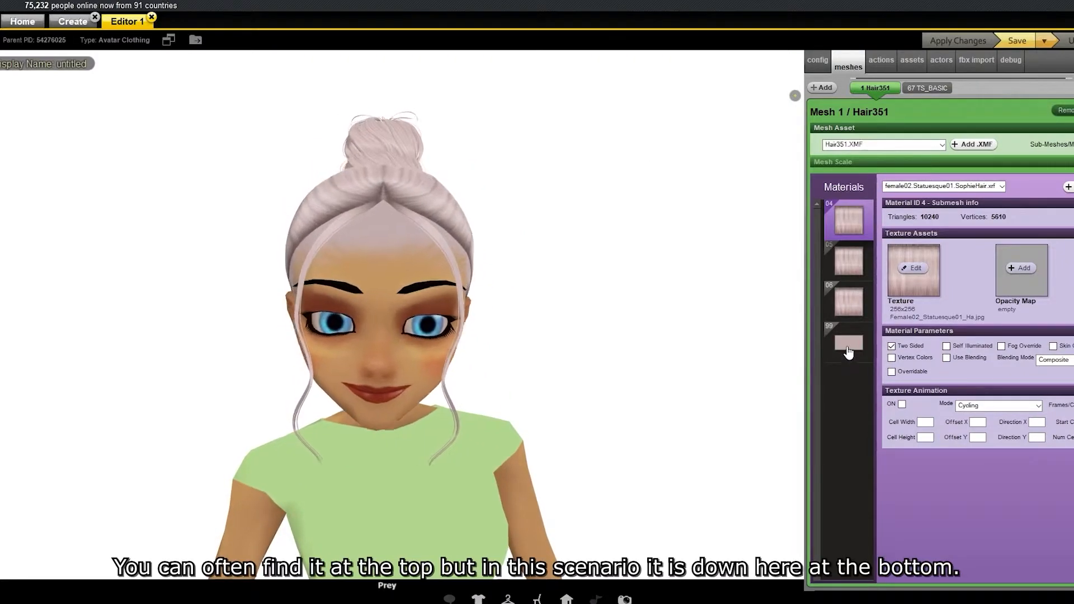
Replace the opacity map of material 99 on the Hair351 mesh with the fully black image 00.
{"action": "left_click", "coordinate": [847, 343]}
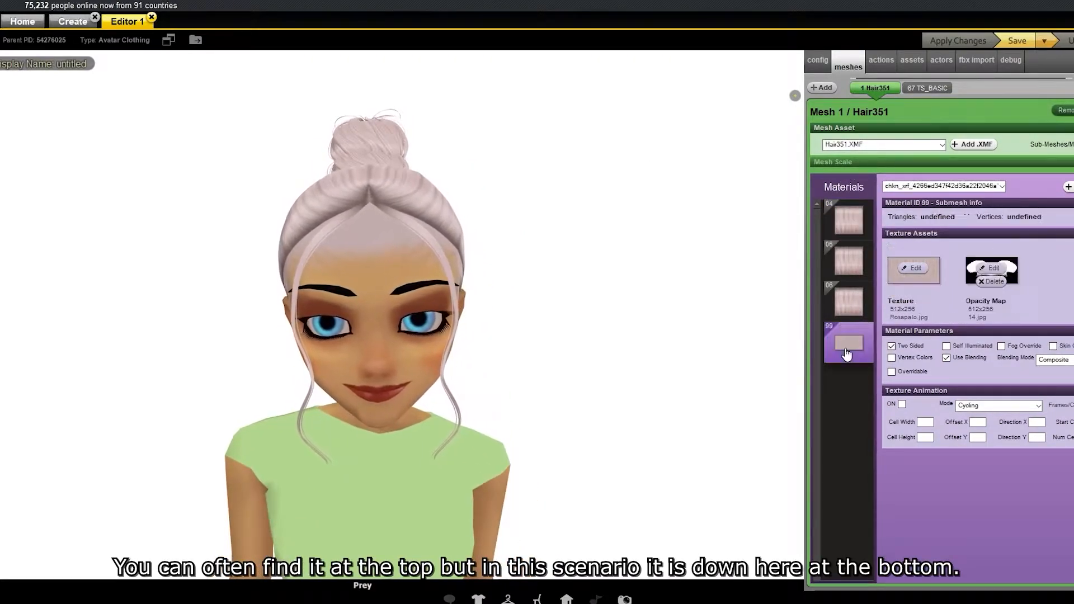
{"action": "left_click", "coordinate": [1005, 271]}
{"action": "scroll", "coordinate": [218, 342], "scroll_direction": "up", "scroll_amount": 1}
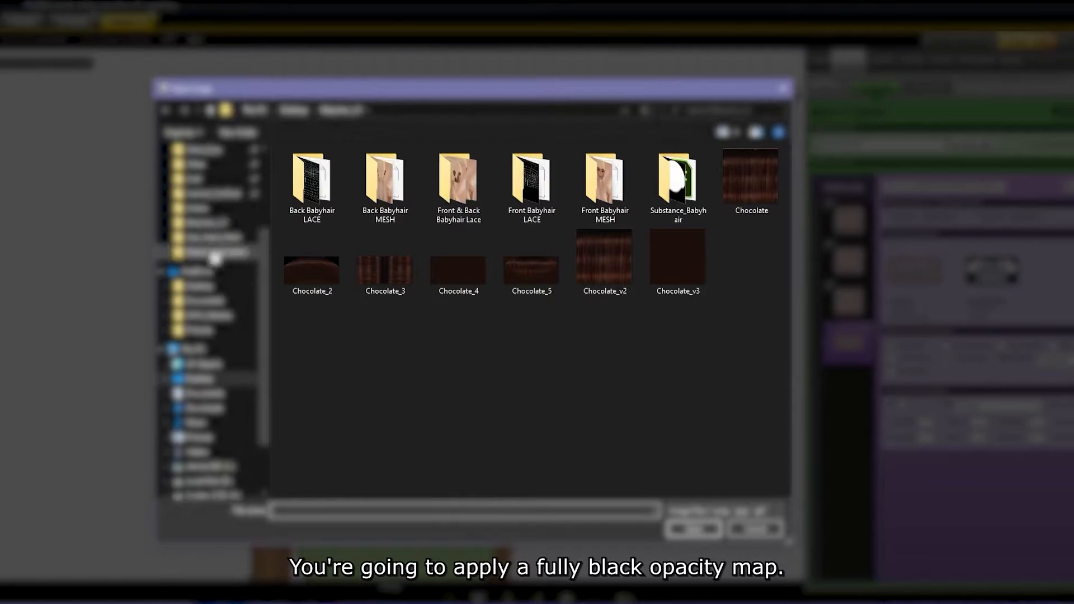
{"action": "left_click", "coordinate": [216, 336]}
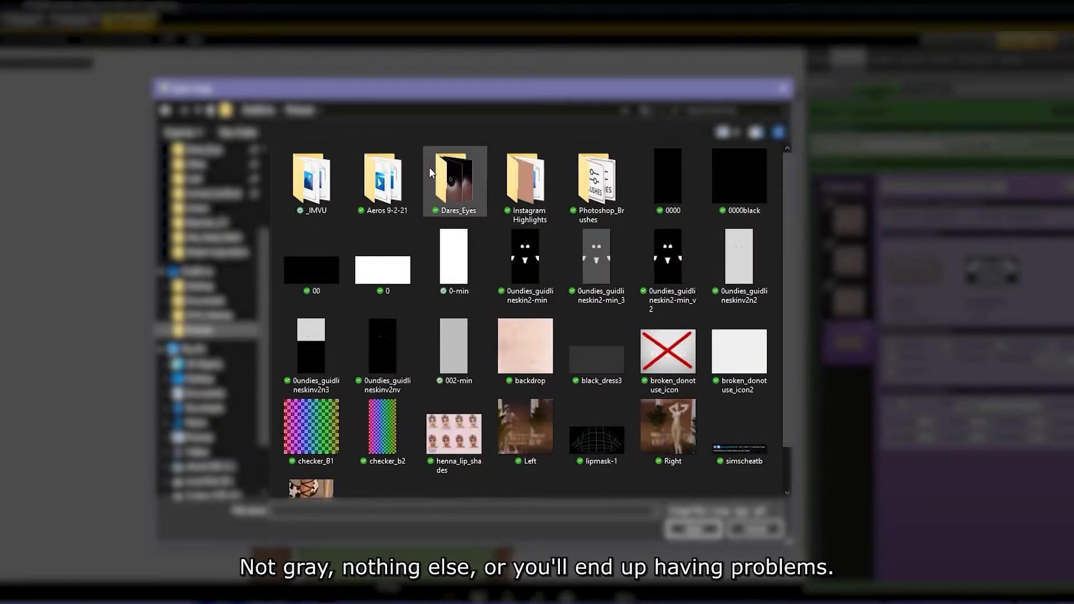
{"action": "left_click", "coordinate": [311, 270]}
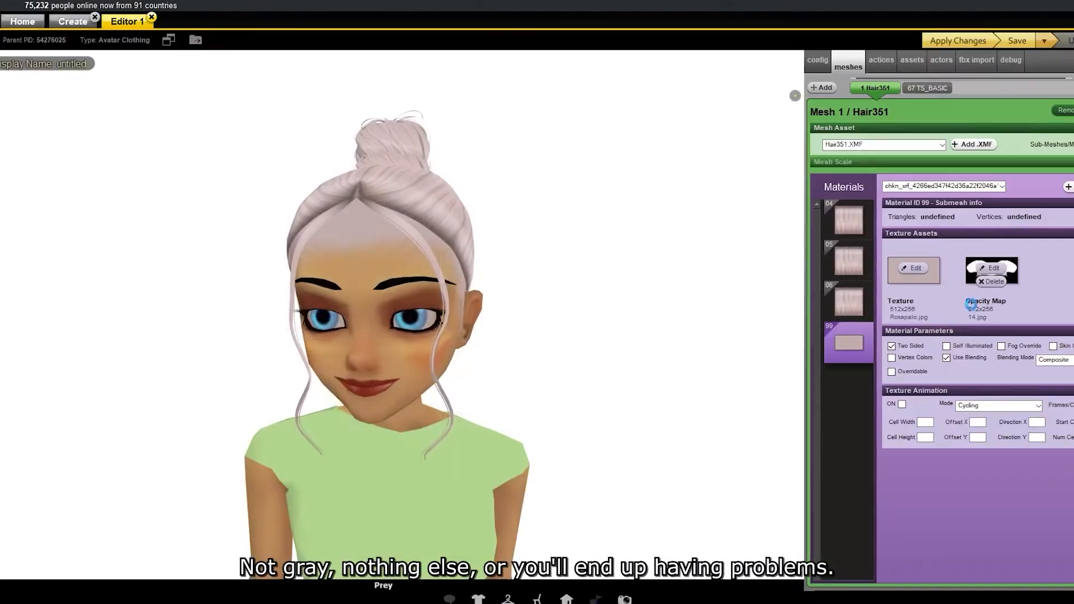
Turn off blending for material 99 and apply the changes to the avatar.
{"action": "left_click", "coordinate": [946, 358]}
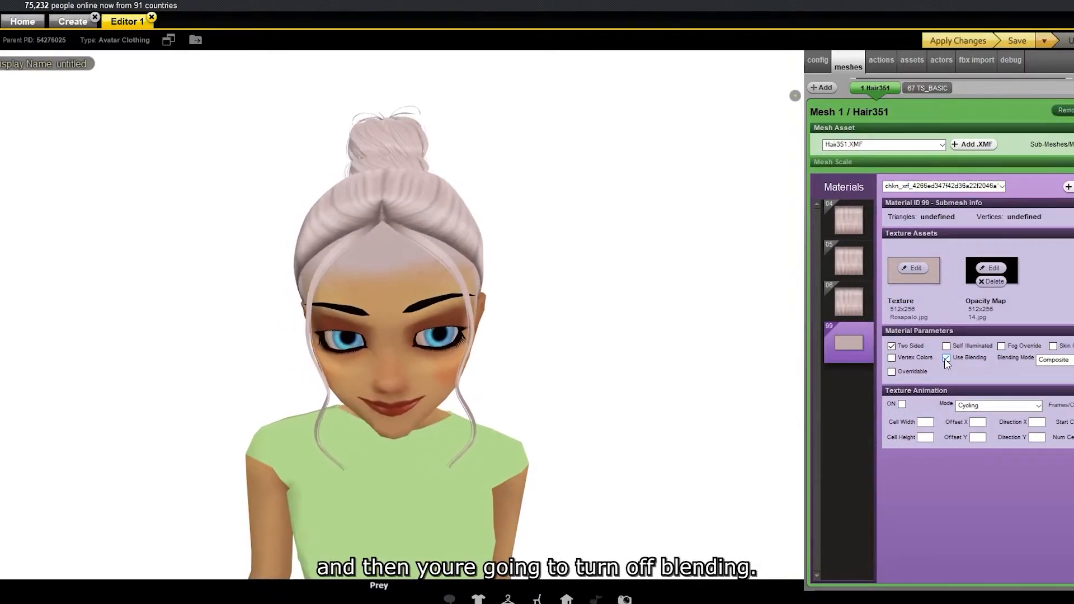
{"action": "left_click", "coordinate": [947, 358]}
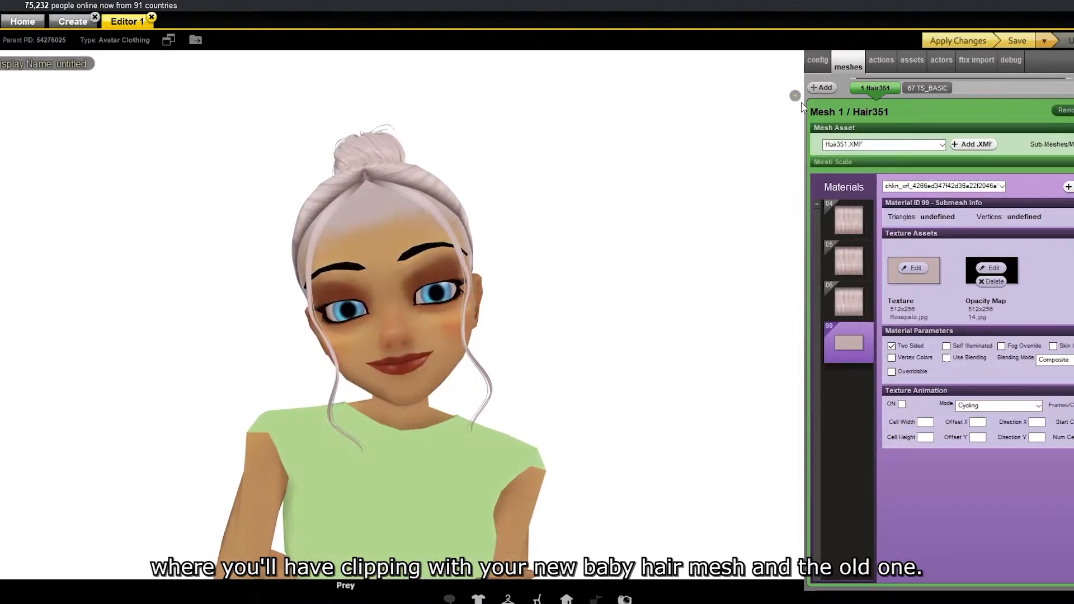
{"action": "left_click", "coordinate": [957, 42]}
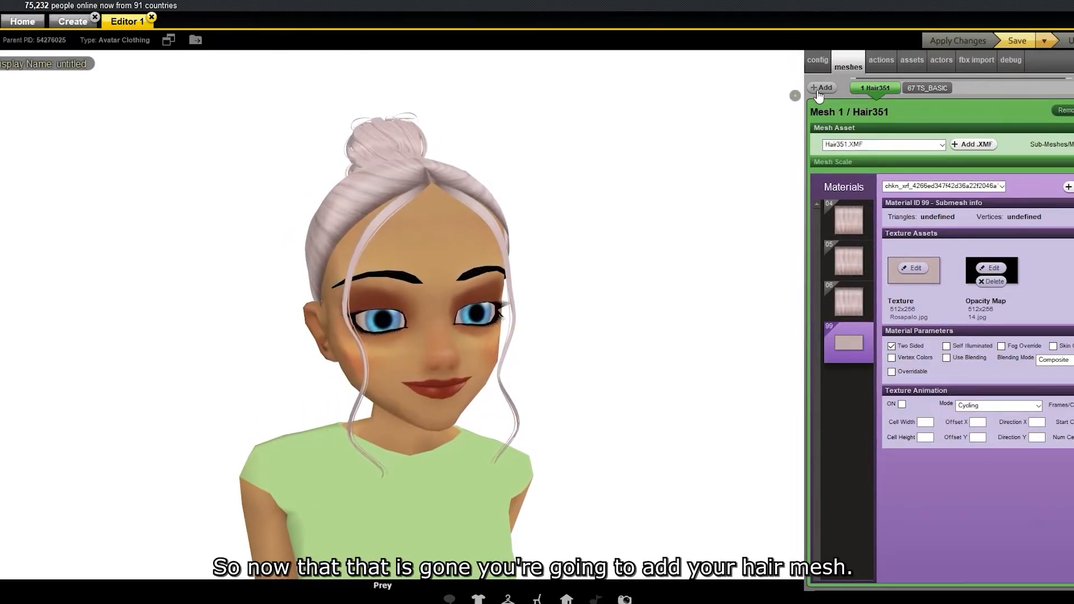
Add a new mesh with the ID 68.
{"action": "left_click", "coordinate": [820, 89]}
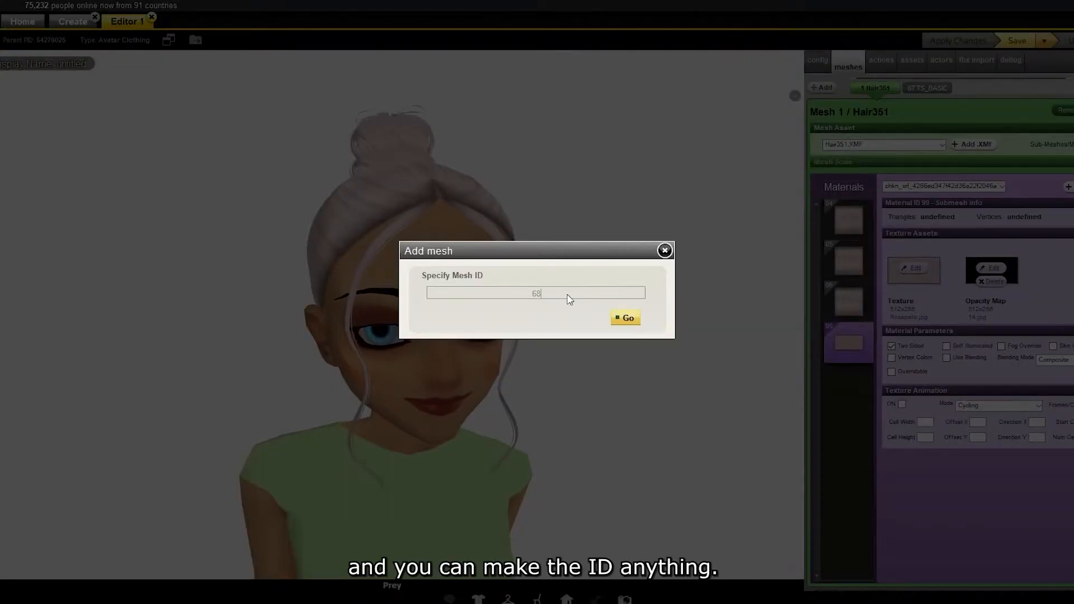
{"action": "key", "text": "BackSpace"}
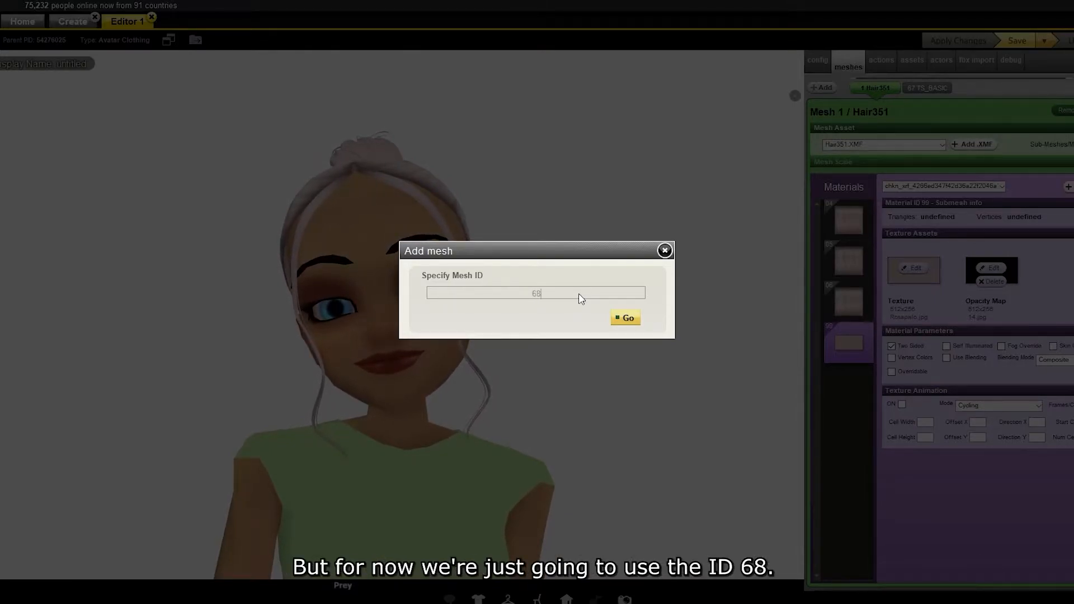
{"action": "left_click", "coordinate": [626, 319]}
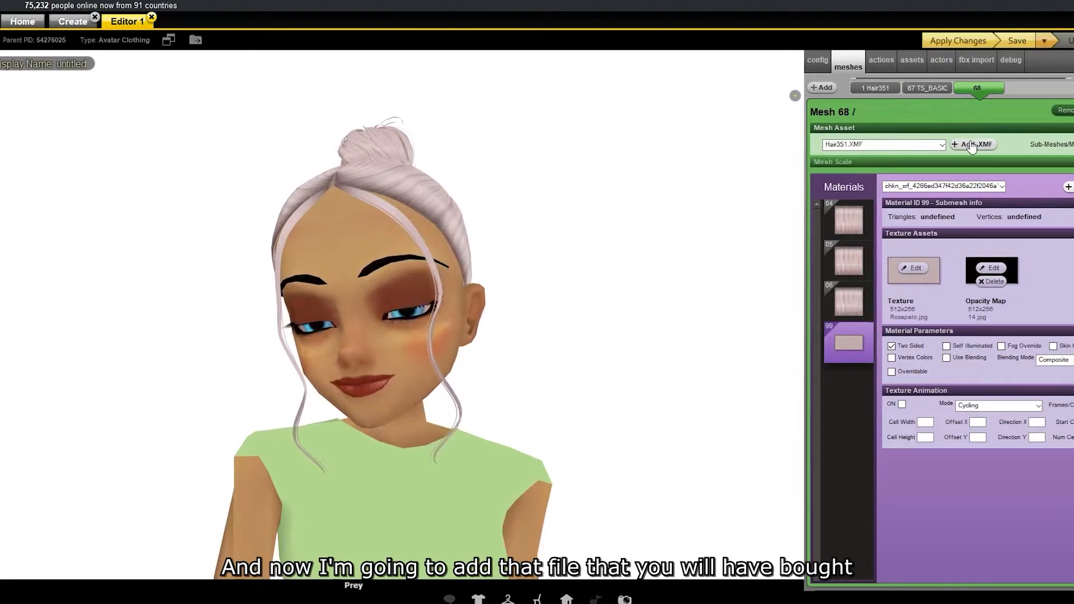
Load Babyhair_FRONT_PREY.xmf from the Front Babyhair LACE folder into mesh 68, select material -21 and apply the changes.
{"action": "left_click", "coordinate": [971, 145]}
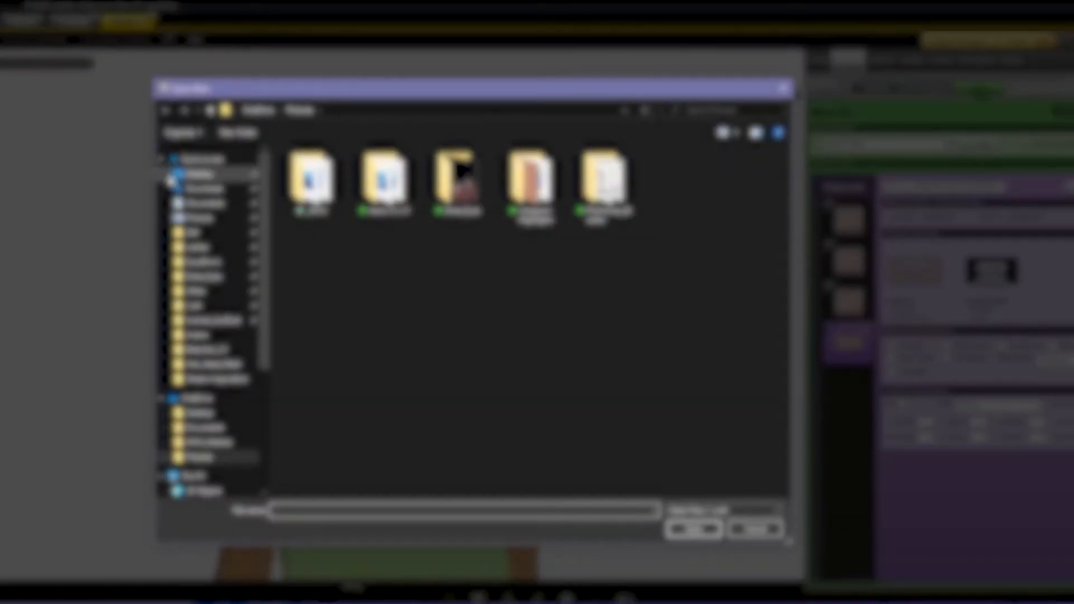
{"action": "left_click", "coordinate": [195, 178]}
{"action": "double_click", "coordinate": [313, 181]}
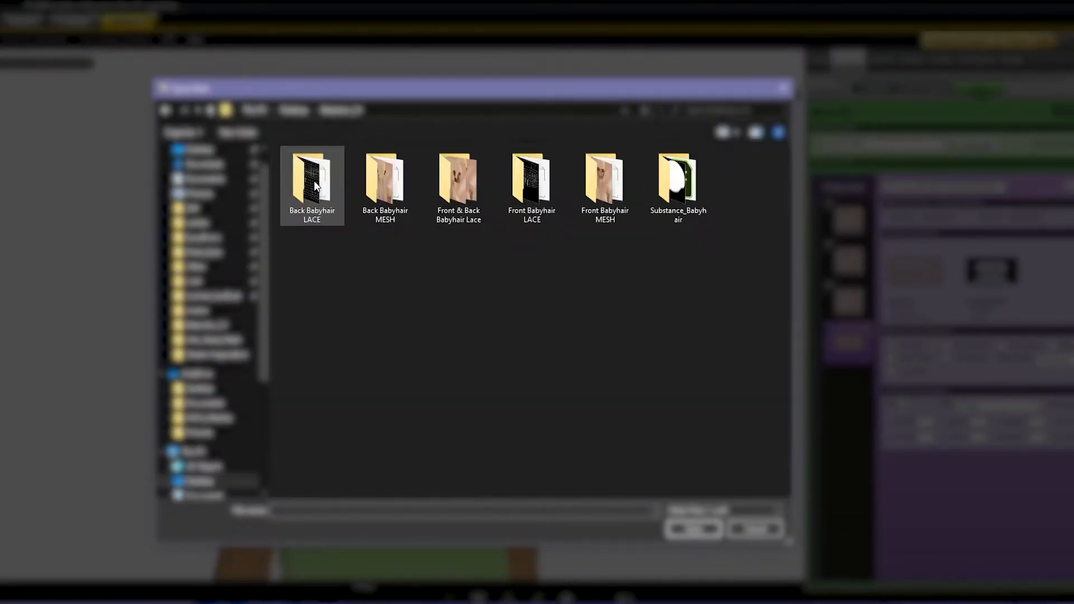
{"action": "double_click", "coordinate": [532, 177]}
{"action": "left_click", "coordinate": [458, 254]}
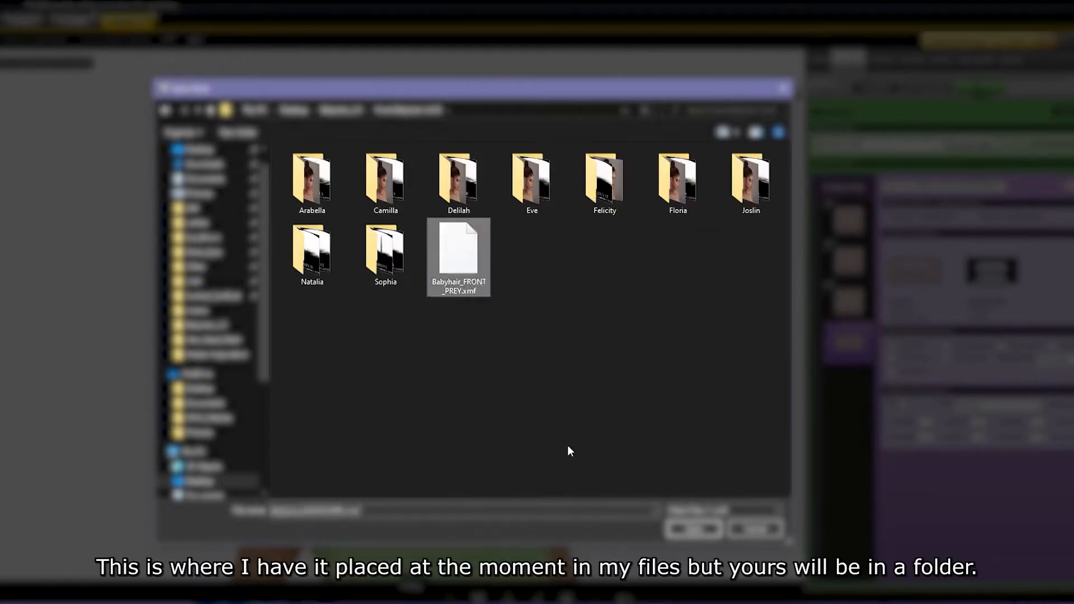
{"action": "left_click", "coordinate": [702, 532]}
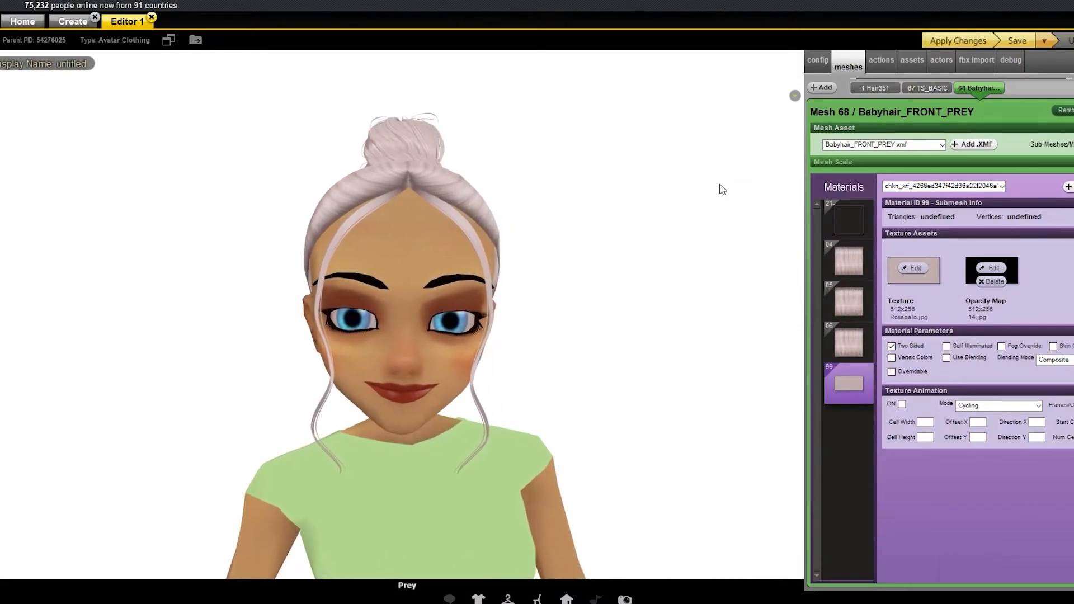
{"action": "left_click", "coordinate": [842, 221]}
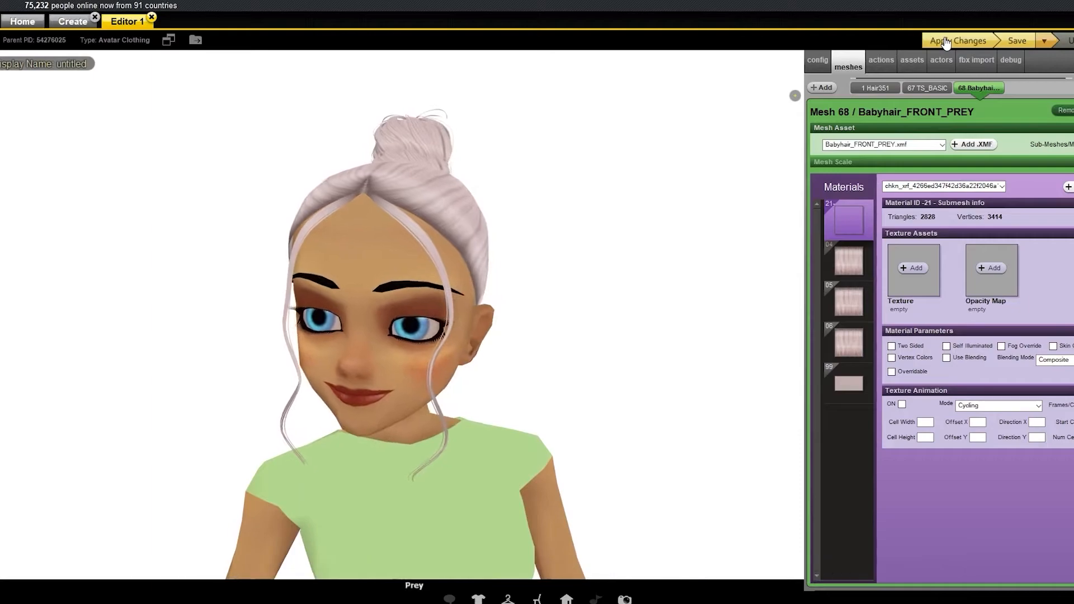
{"action": "left_click", "coordinate": [954, 42]}
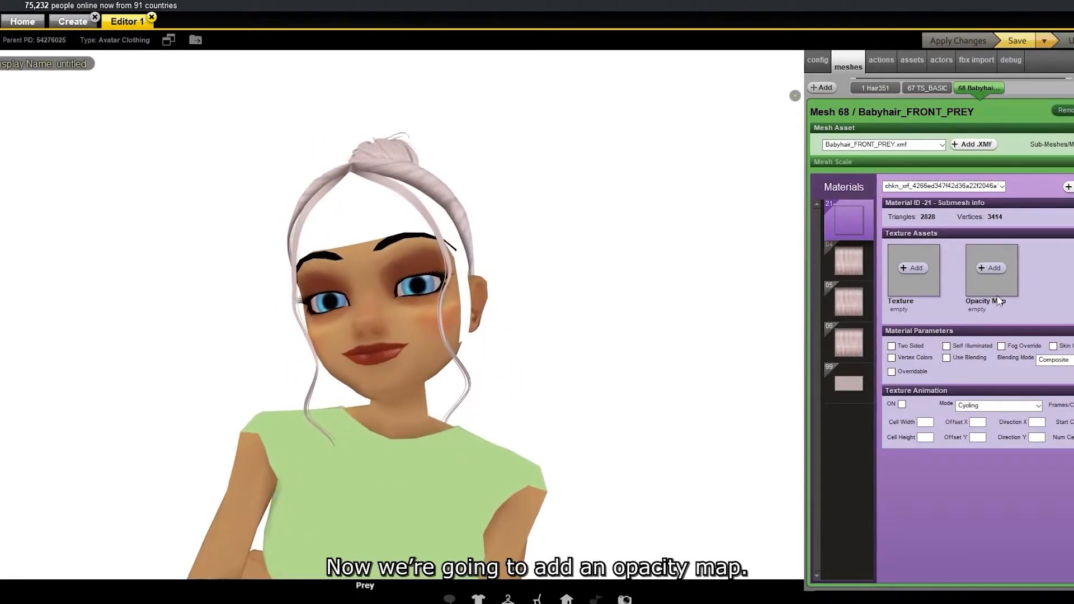
Add the Arabella -Shopprey image from the Arabella folder as the opacity map of material -21 and enable blending.
{"action": "left_click", "coordinate": [993, 267]}
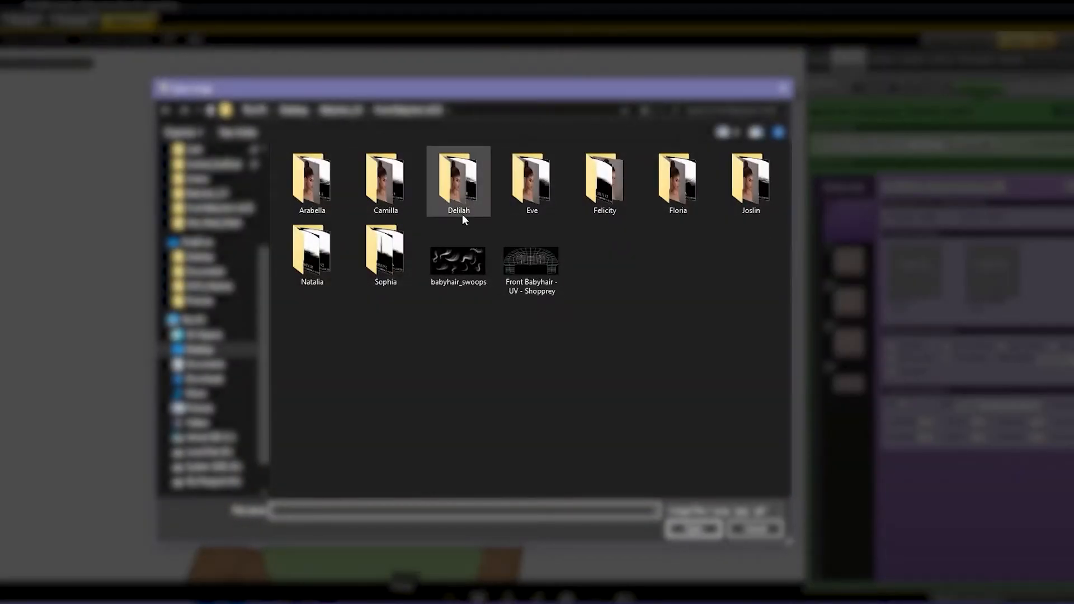
{"action": "double_click", "coordinate": [312, 185]}
{"action": "left_click", "coordinate": [312, 184]}
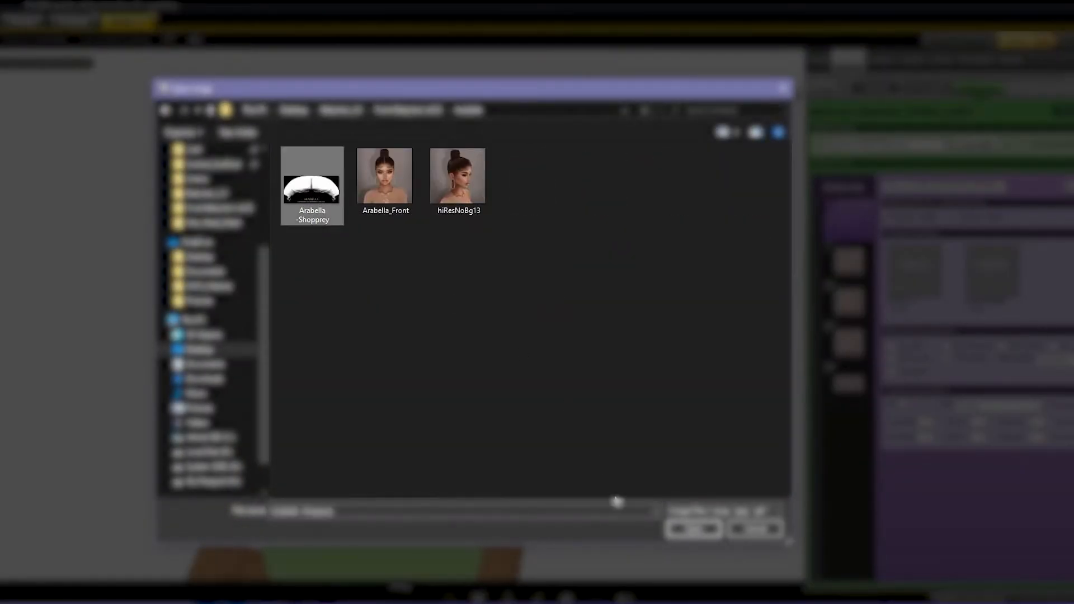
{"action": "left_click", "coordinate": [693, 528]}
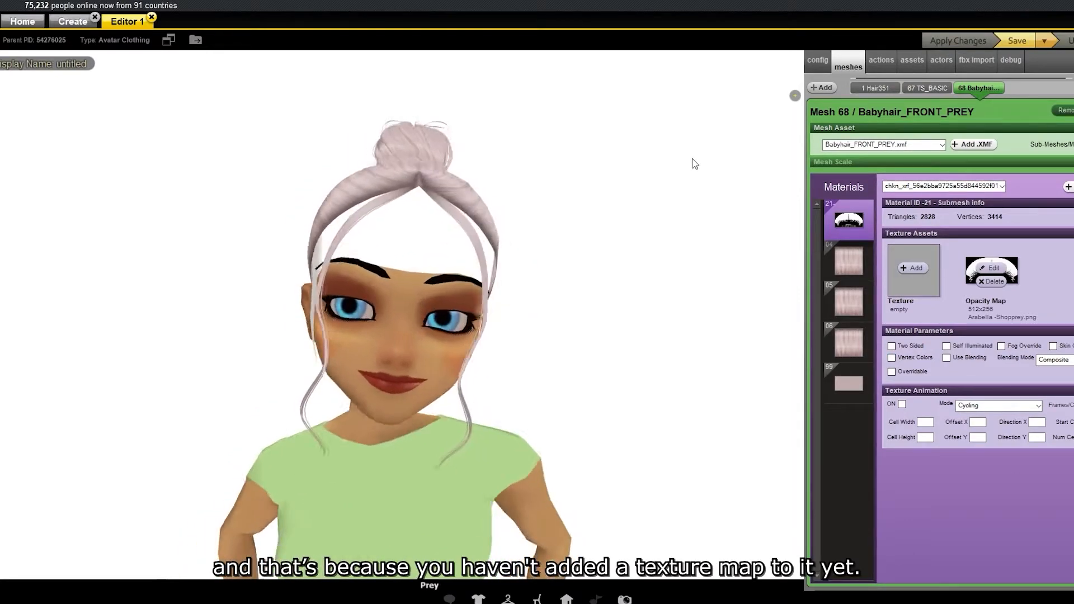
{"action": "left_click", "coordinate": [945, 357]}
Add the Chocolate_2 image from the Babyhair_2.0 folder as the texture of material -21.
{"action": "left_click", "coordinate": [926, 270]}
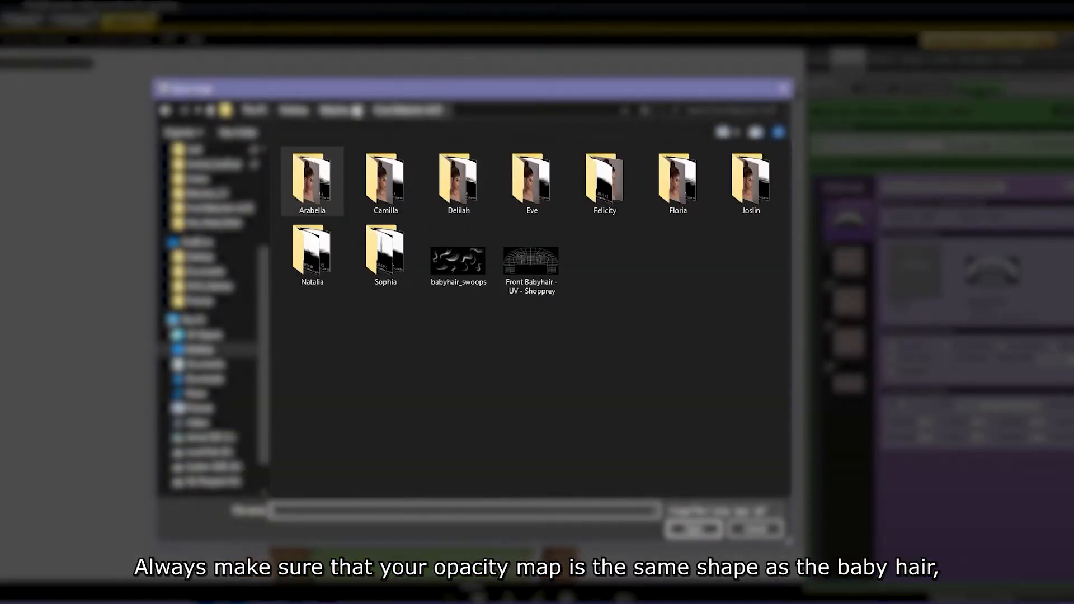
{"action": "scroll", "coordinate": [223, 280], "scroll_direction": "up", "scroll_amount": 3}
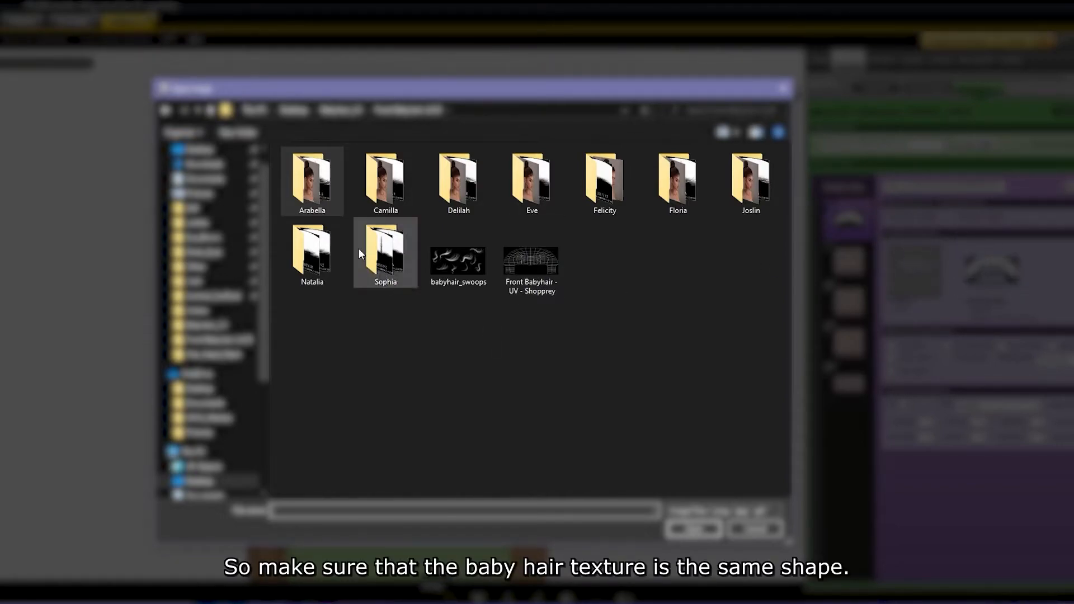
{"action": "scroll", "coordinate": [212, 177], "scroll_direction": "up", "scroll_amount": 1}
{"action": "left_click", "coordinate": [213, 177]}
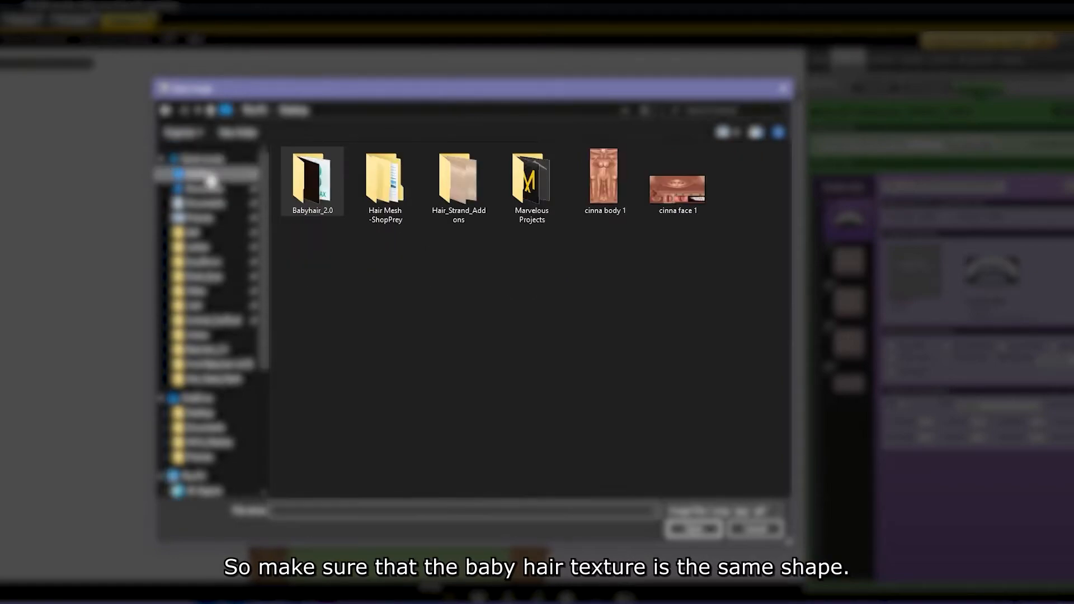
{"action": "double_click", "coordinate": [311, 179]}
{"action": "left_click", "coordinate": [446, 275]}
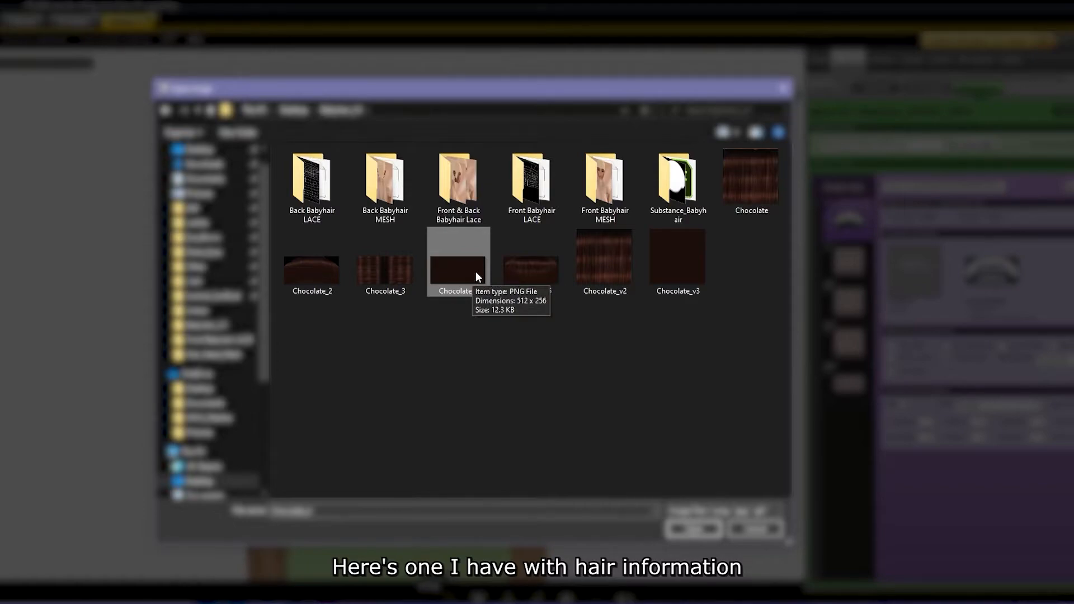
{"action": "left_click", "coordinate": [296, 274]}
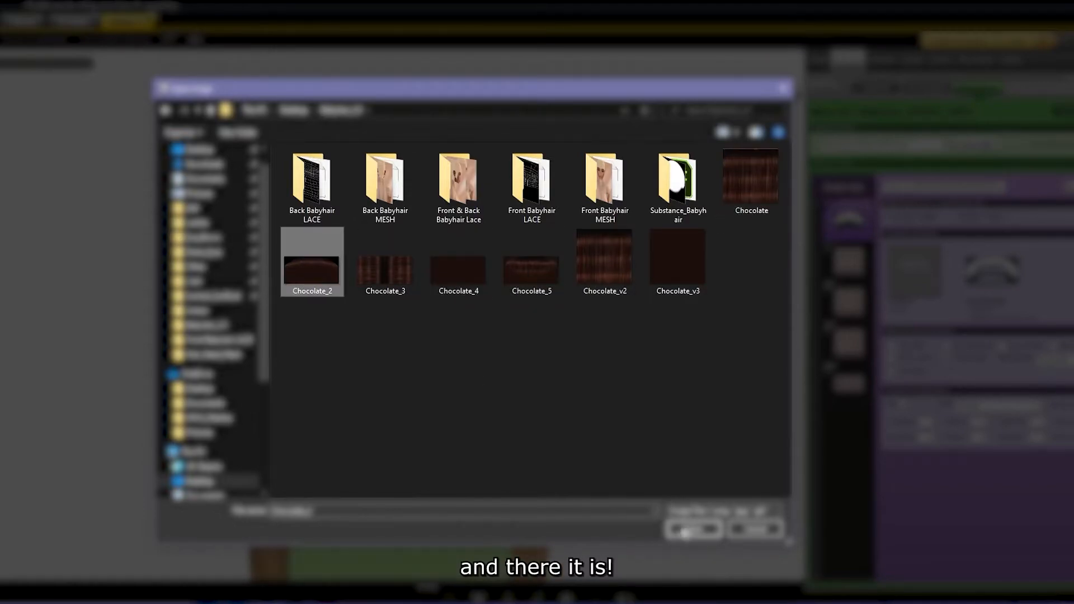
{"action": "left_click", "coordinate": [694, 529]}
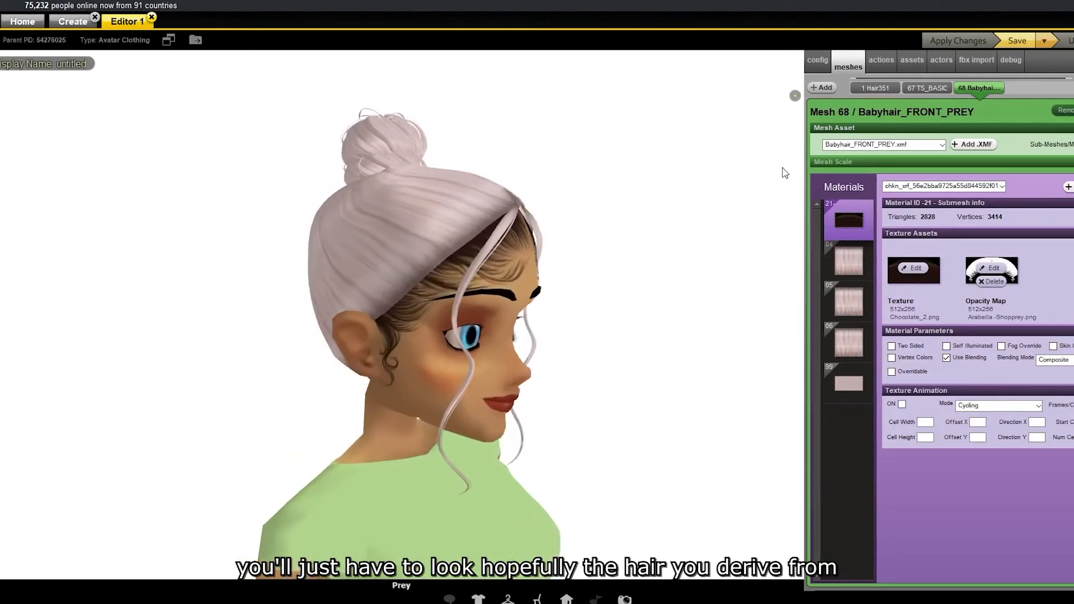
Look through the hair materials 04, 05 and 06, then return to material -21 to examine the baby hair.
{"action": "left_click", "coordinate": [837, 268]}
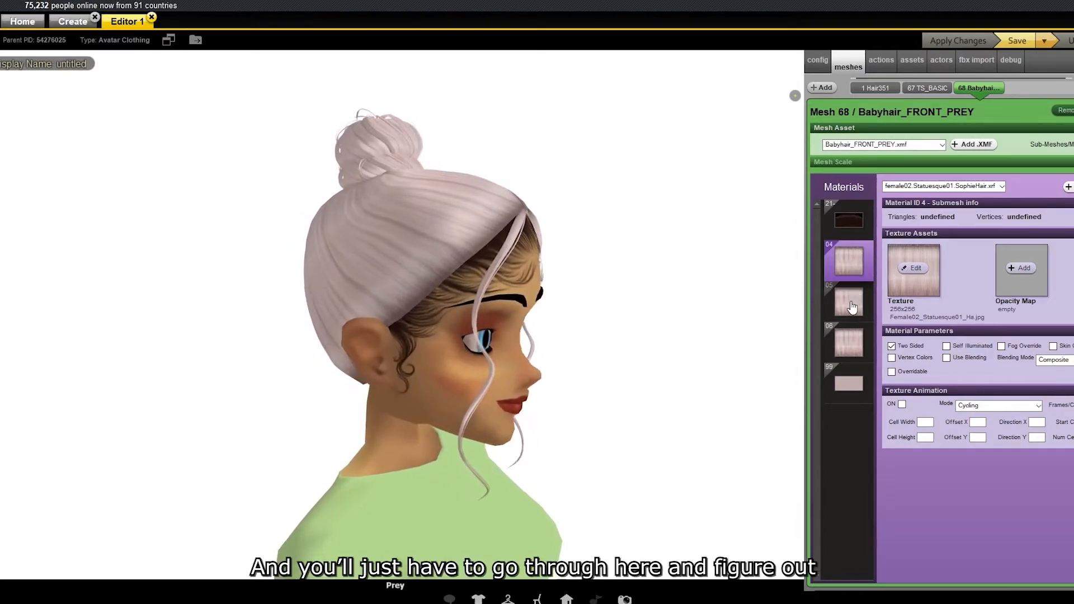
{"action": "left_click", "coordinate": [850, 306]}
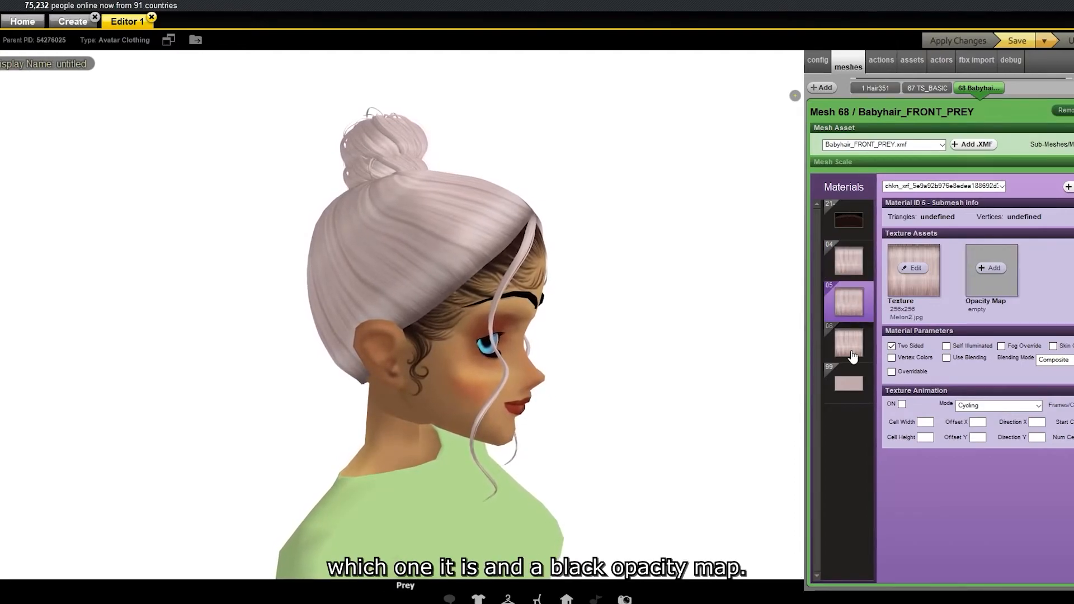
{"action": "left_click", "coordinate": [852, 356]}
{"action": "left_click", "coordinate": [857, 265]}
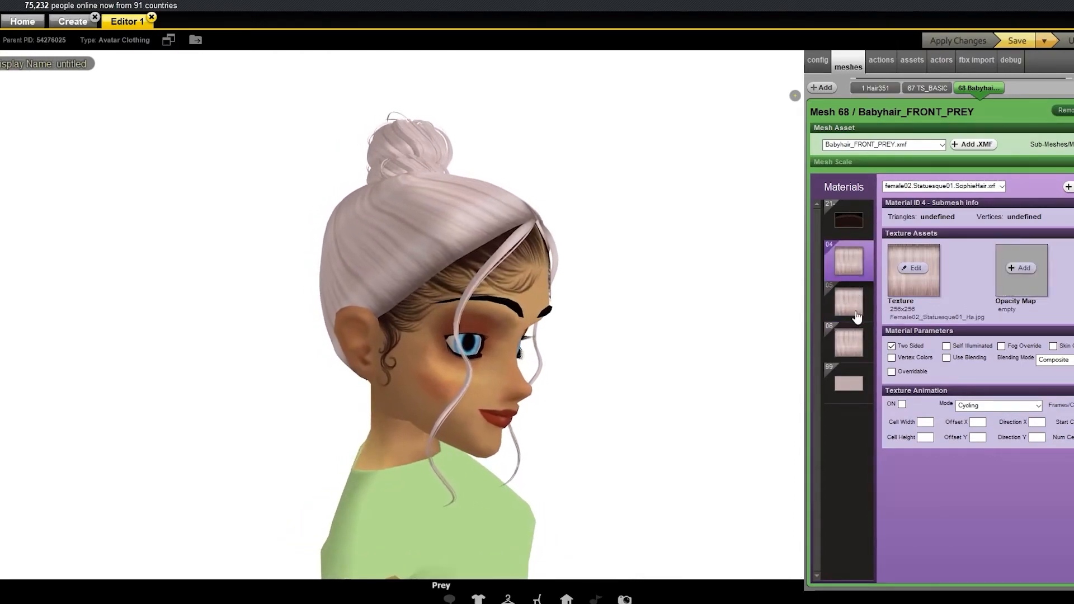
{"action": "left_click", "coordinate": [850, 303]}
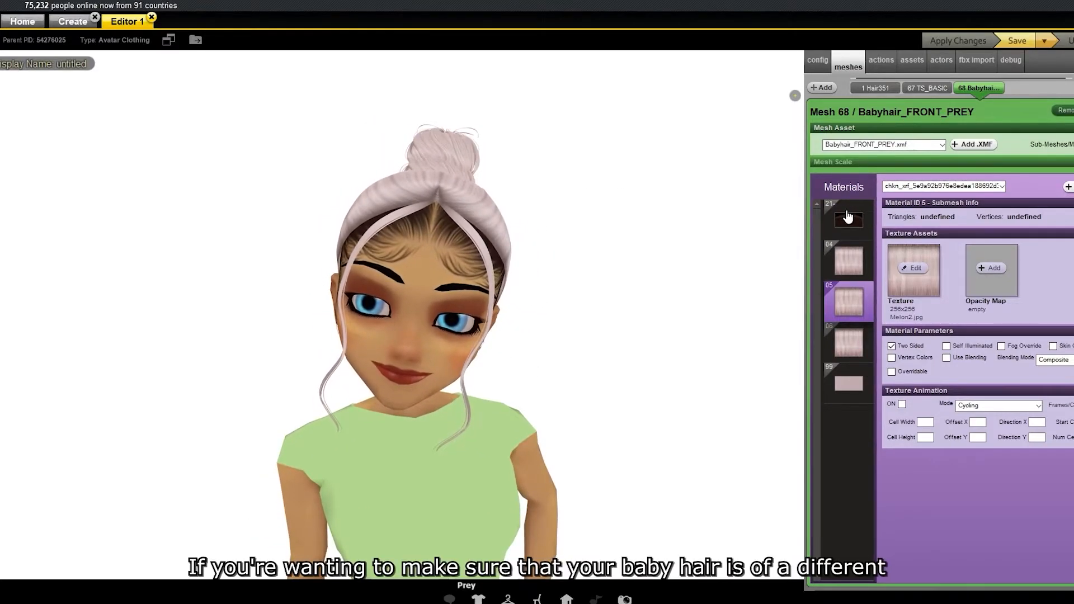
{"action": "left_click", "coordinate": [848, 218]}
{"action": "right_click", "coordinate": [691, 154]}
{"action": "left_click", "coordinate": [686, 127]}
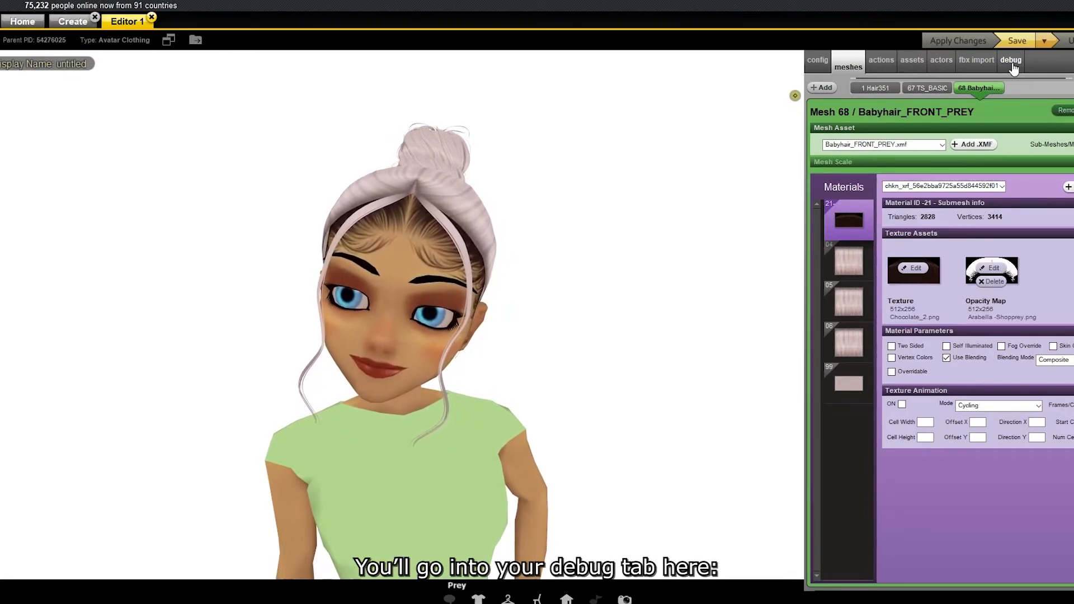
Set the BodyPartId2 entry in the Debug 02 data to 117.
{"action": "left_click", "coordinate": [1011, 63]}
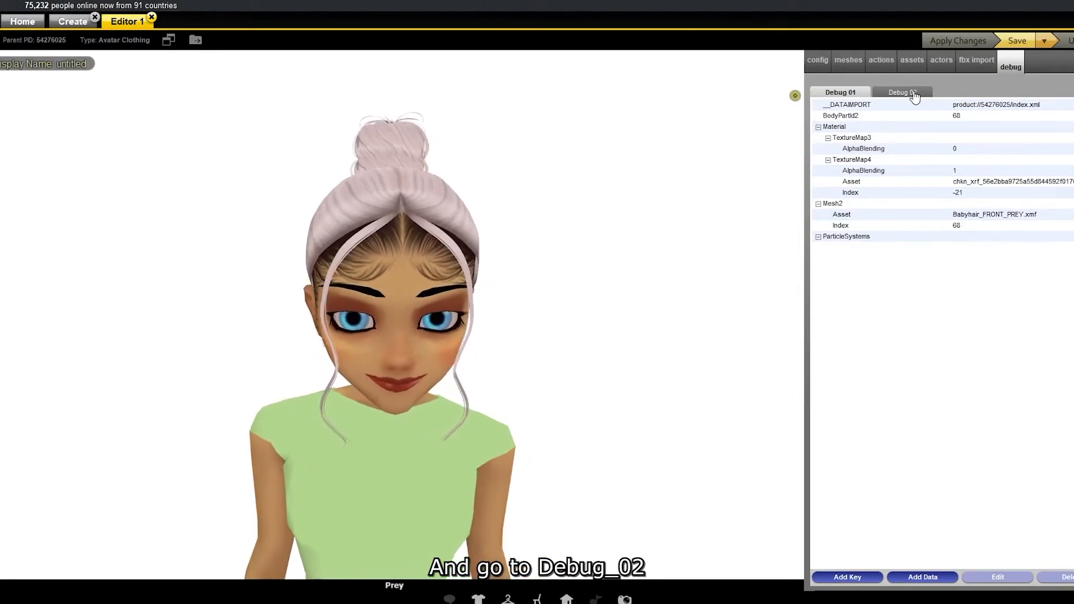
{"action": "left_click", "coordinate": [914, 93]}
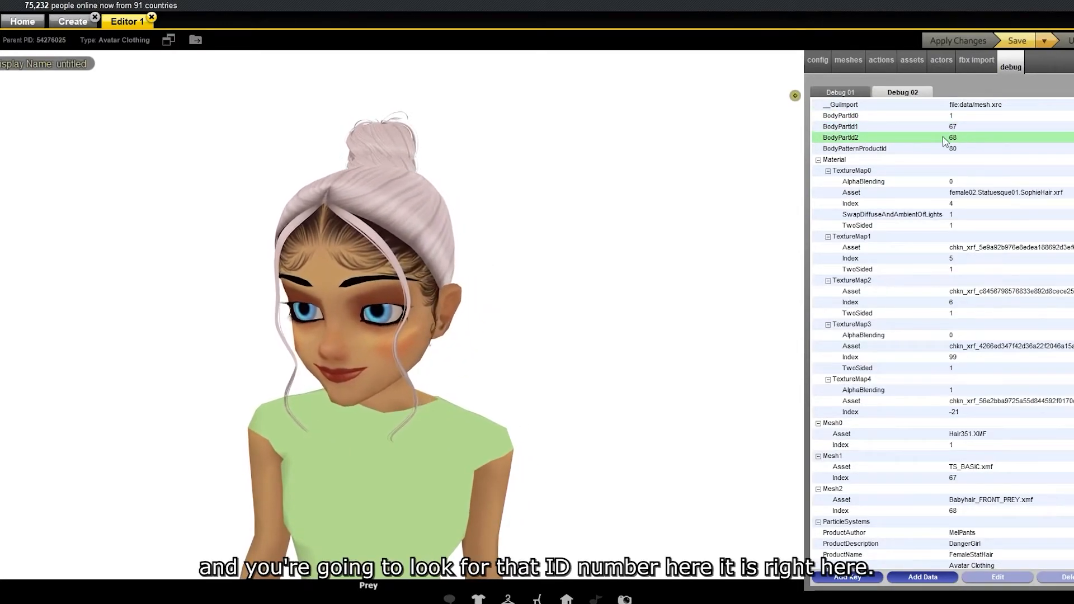
{"action": "left_click", "coordinate": [958, 140]}
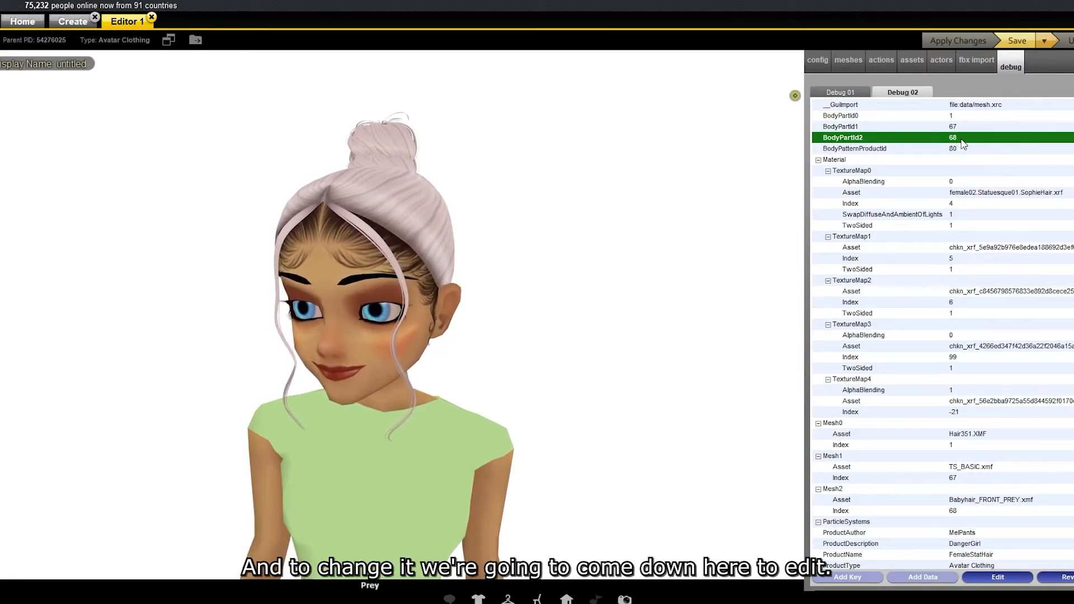
{"action": "left_click", "coordinate": [1008, 577]}
{"action": "key", "text": "BackSpace"}
{"action": "key", "text": "BackSpace"}
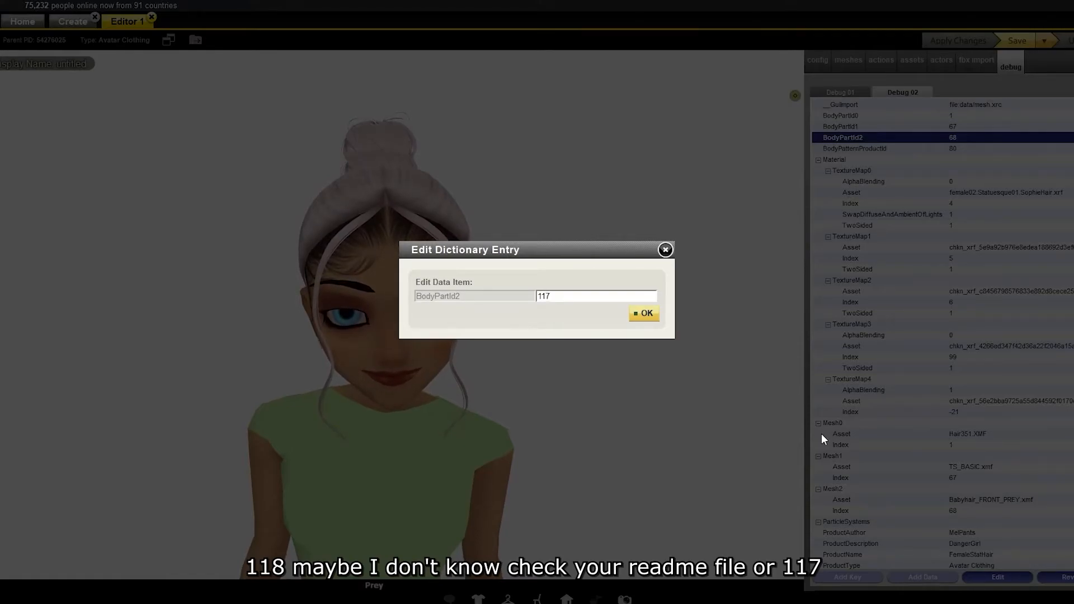
{"action": "left_click", "coordinate": [646, 314]}
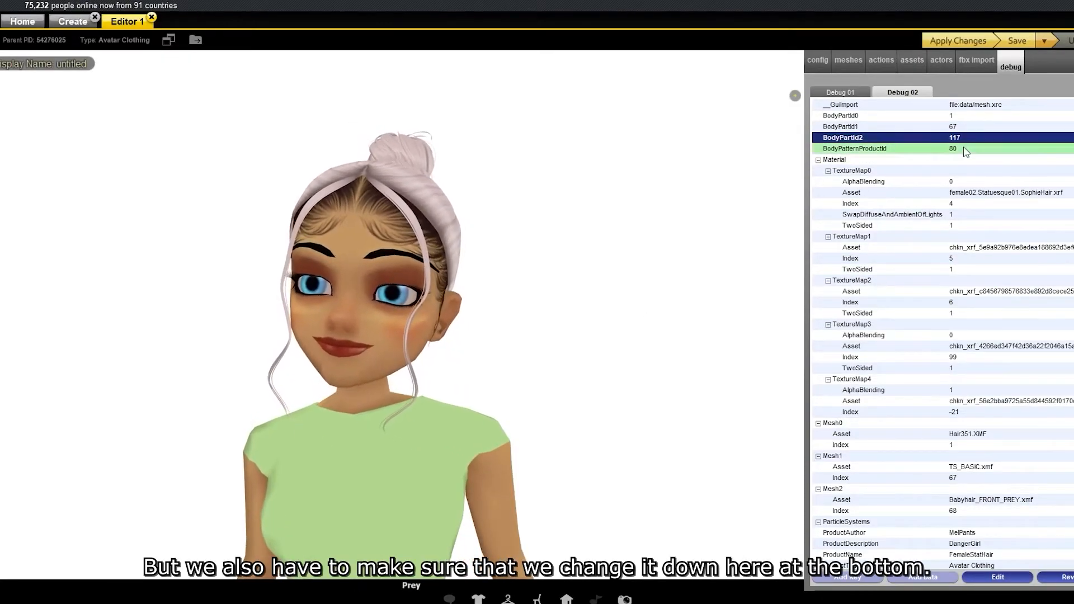
Set the Index entry under Mesh2 to 117 and apply the changes.
{"action": "left_click", "coordinate": [972, 510]}
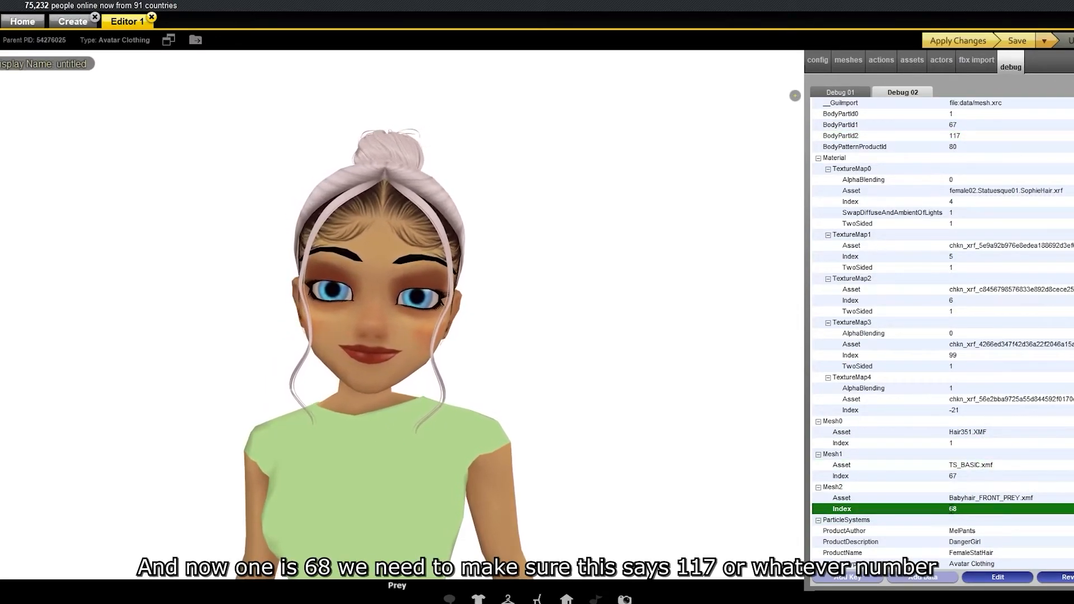
{"action": "left_click", "coordinate": [998, 576]}
{"action": "key", "text": "BackSpace"}
{"action": "key", "text": "BackSpace"}
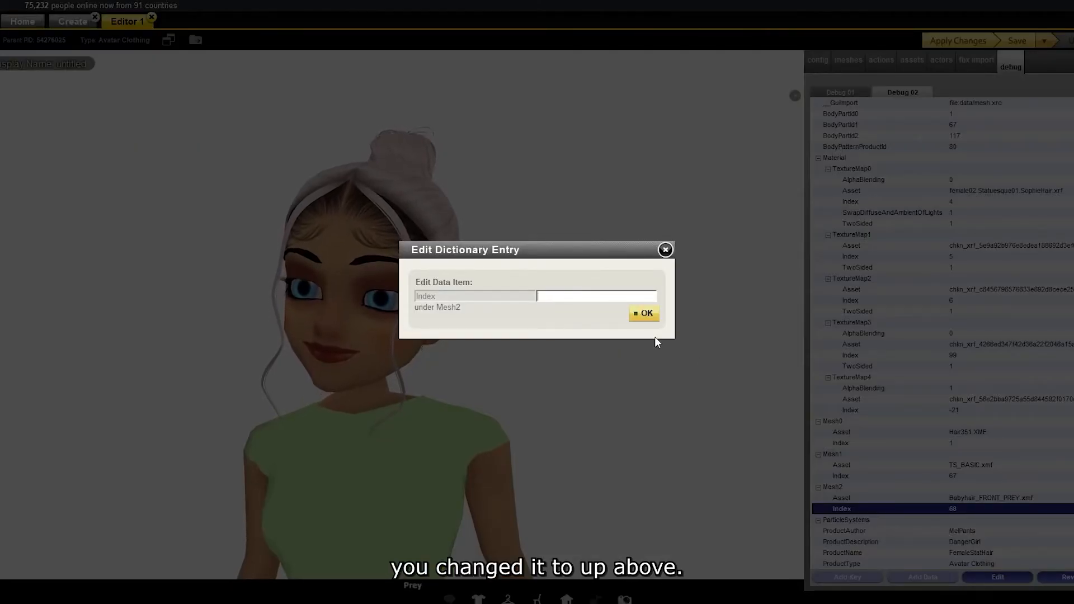
{"action": "type", "text": "117"}
{"action": "left_click", "coordinate": [646, 317]}
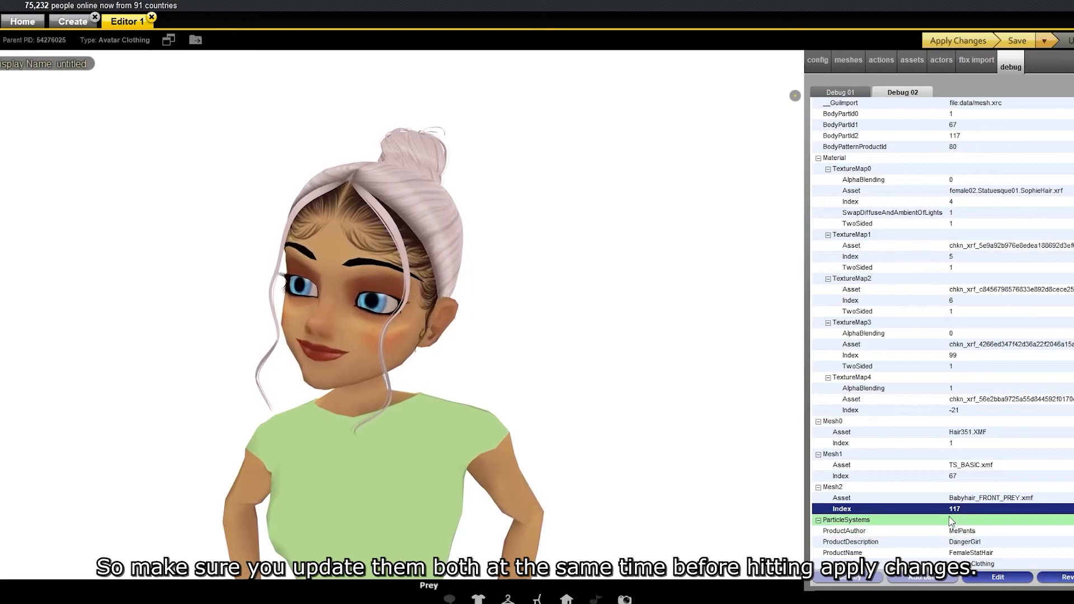
{"action": "left_click", "coordinate": [959, 40]}
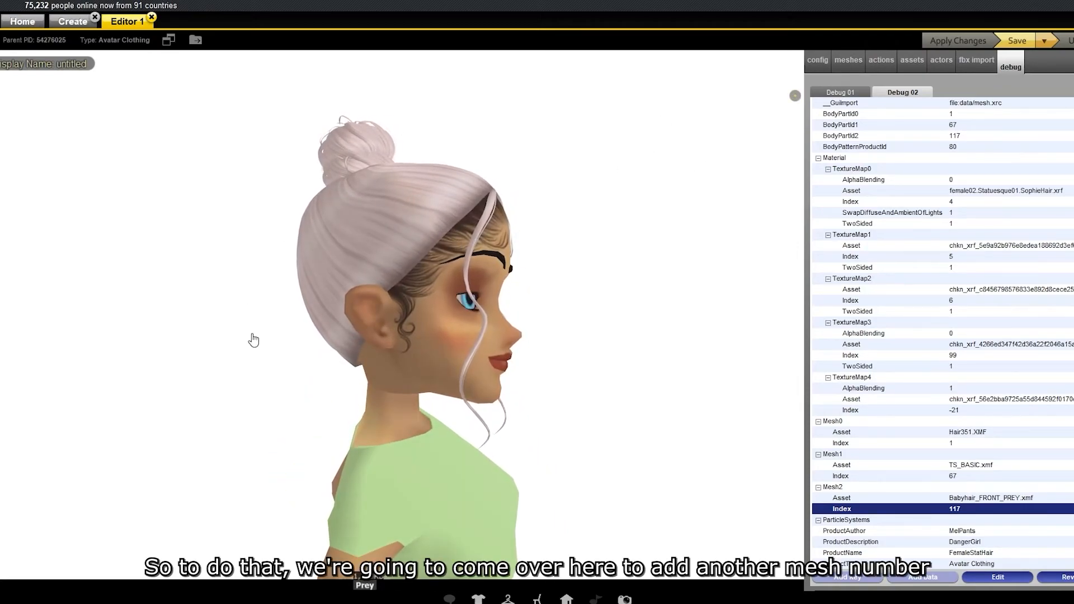
Add a new mesh with ID 63 to the product.
{"action": "left_click", "coordinate": [850, 63]}
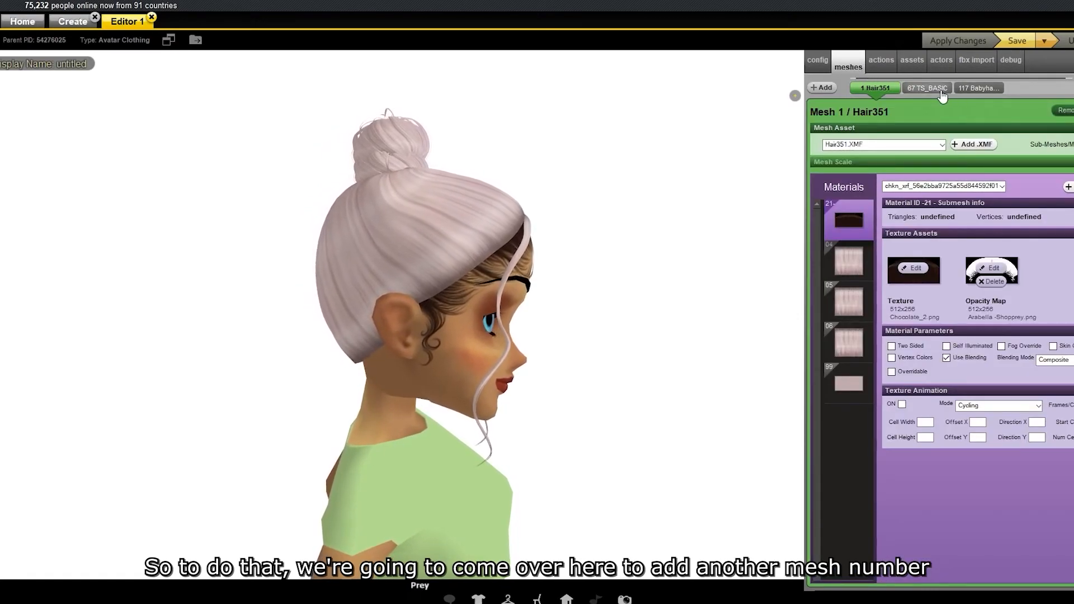
{"action": "left_click", "coordinate": [822, 87]}
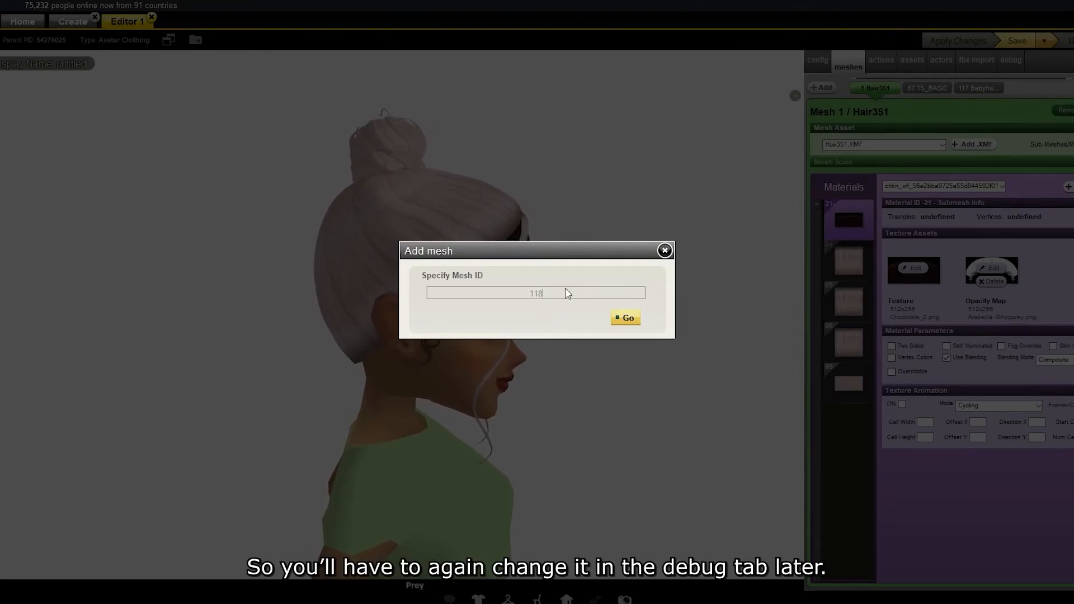
{"action": "left_click", "coordinate": [624, 317]}
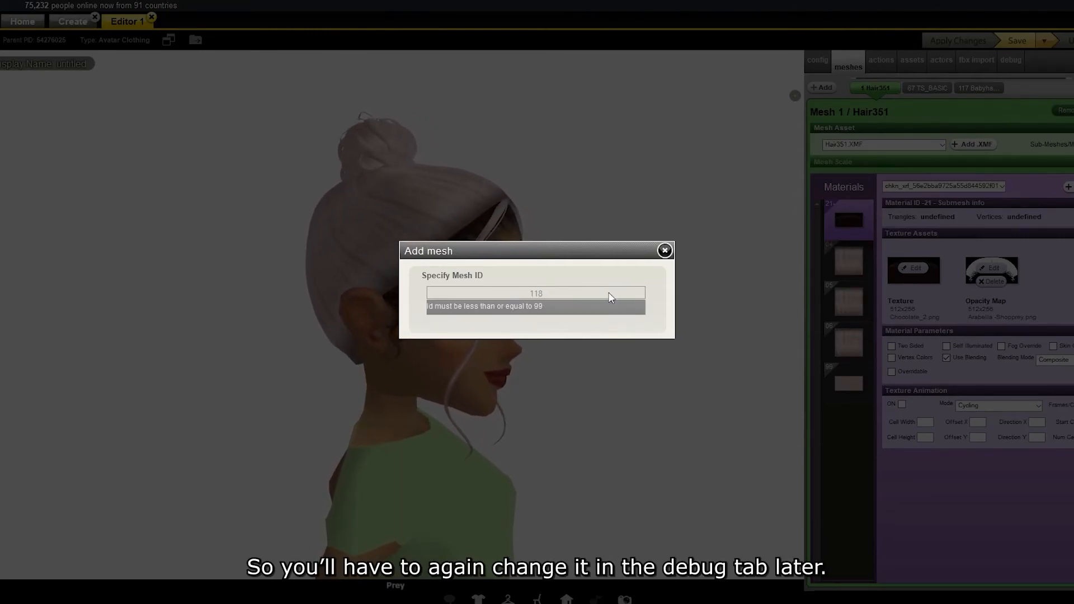
{"action": "key", "text": "BackSpace"}
{"action": "key", "text": "BackSpace"}
{"action": "key", "text": "BackSpace"}
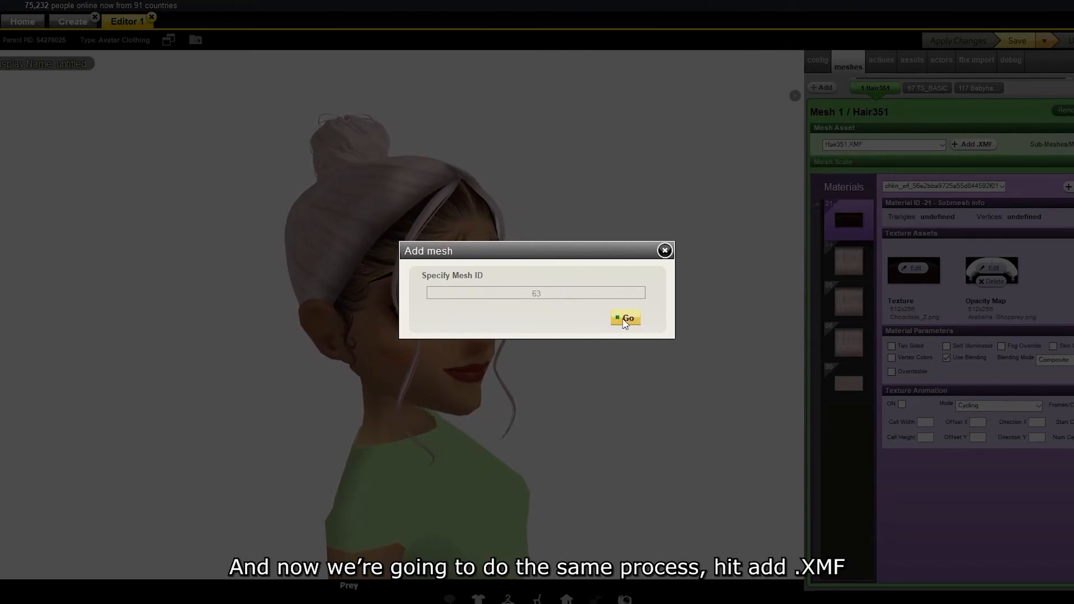
{"action": "left_click", "coordinate": [622, 317]}
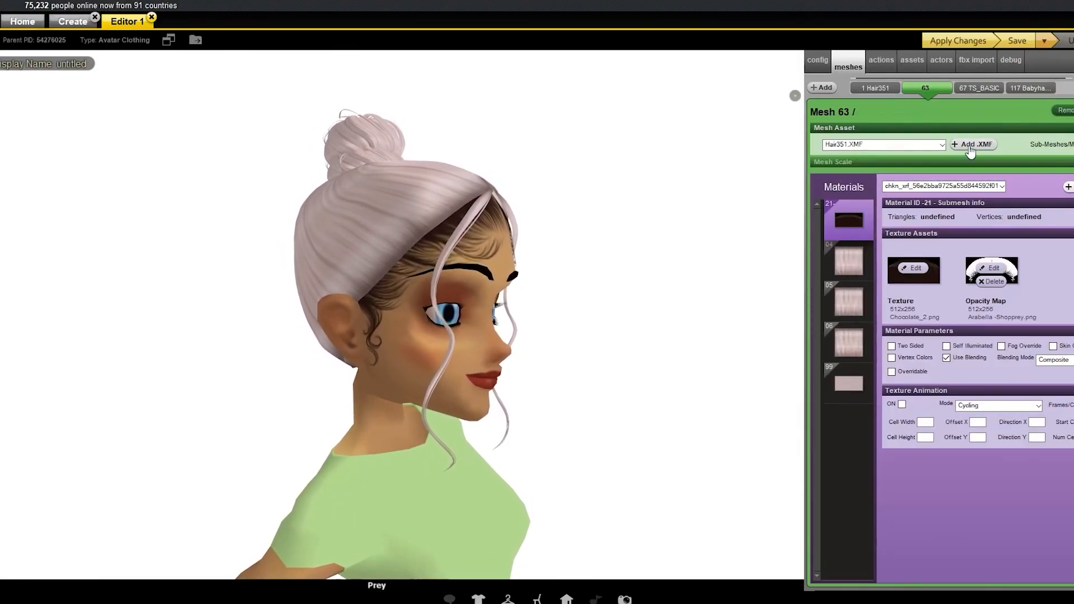
Load Babyhair_BACK_SHOPPREY.xmf from the Back Babyhair LACE folder into mesh 63 and apply the changes.
{"action": "left_click", "coordinate": [970, 146]}
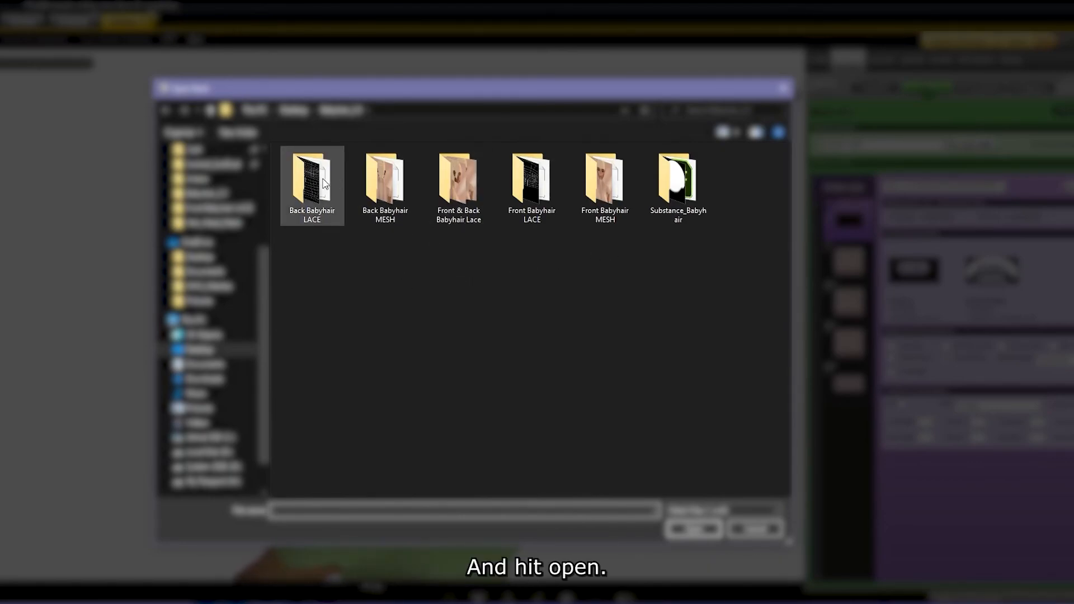
{"action": "double_click", "coordinate": [320, 181]}
{"action": "left_click", "coordinate": [383, 244]}
{"action": "left_click", "coordinate": [683, 527]}
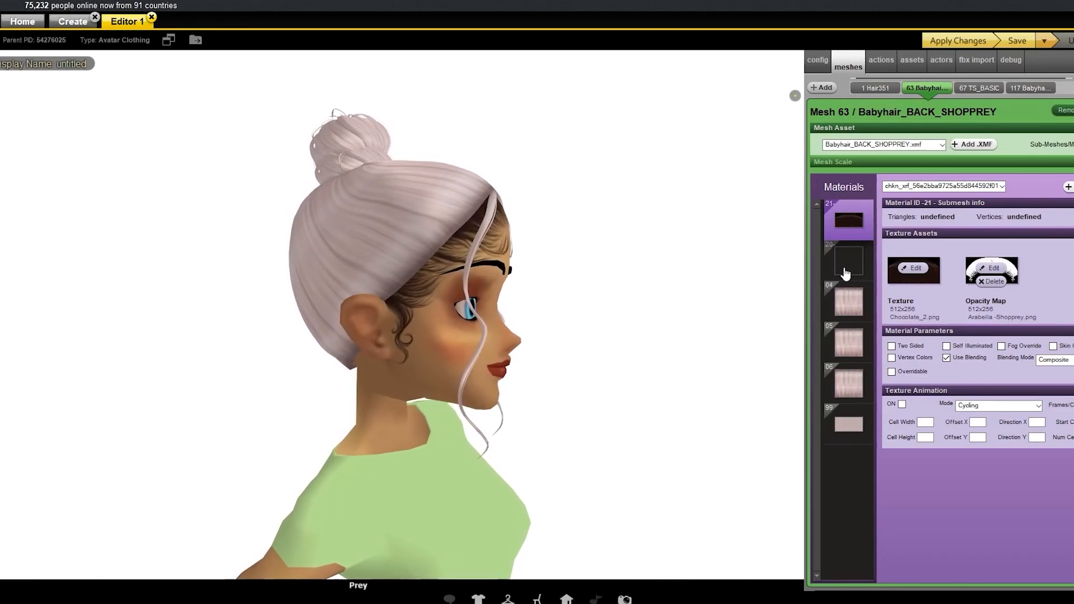
{"action": "left_click", "coordinate": [948, 43]}
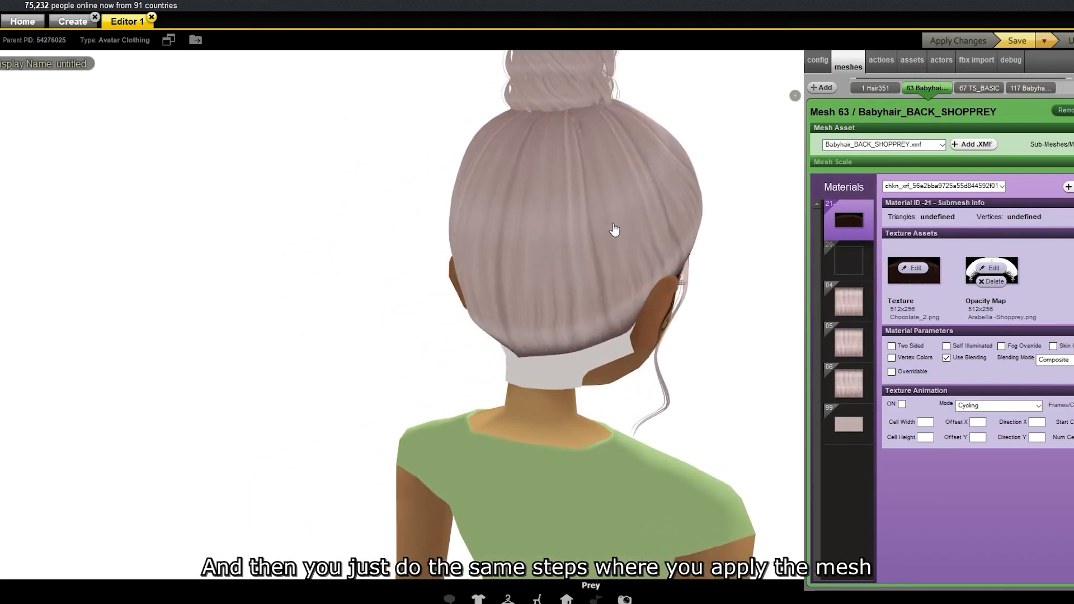
Add the Amethyst Babyhair -Shopprey image from the Amethyst folder as the opacity map of material -20.
{"action": "left_click", "coordinate": [848, 260]}
{"action": "left_click", "coordinate": [982, 268]}
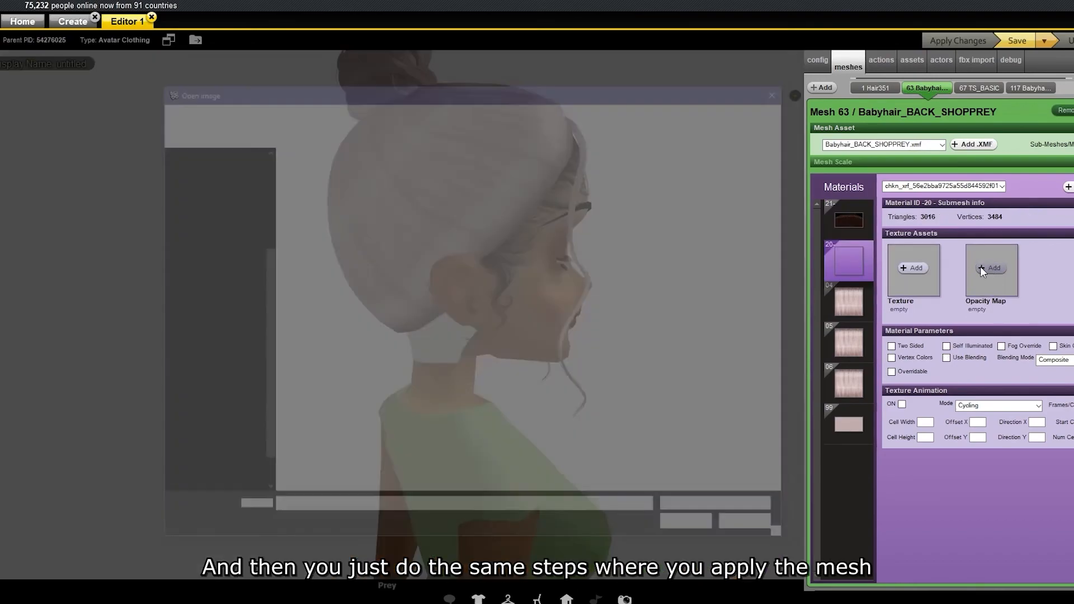
{"action": "double_click", "coordinate": [313, 188]}
{"action": "double_click", "coordinate": [312, 188]}
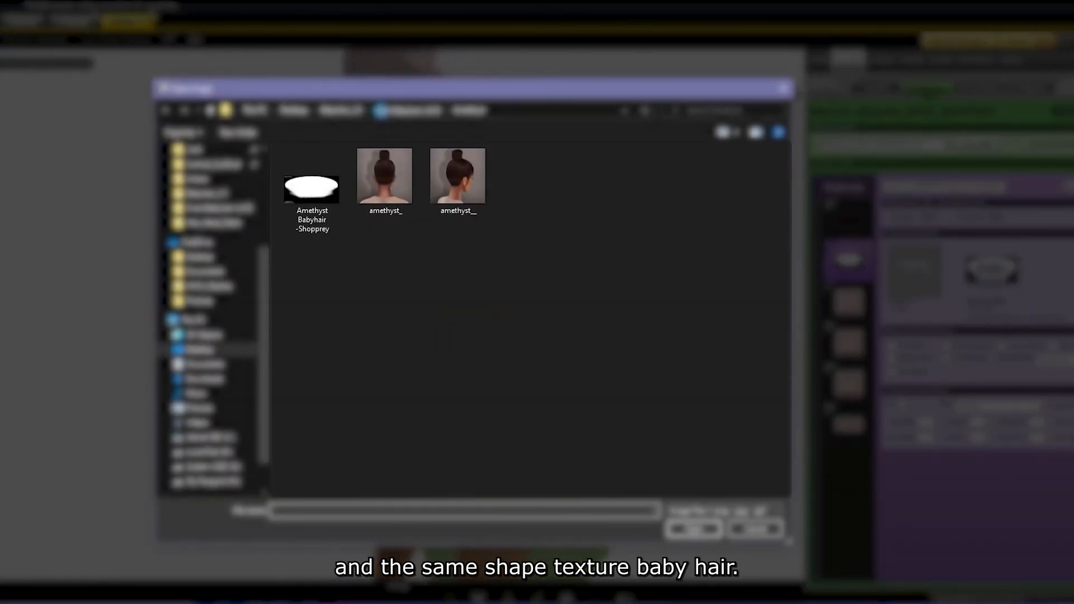
Add the Chocolate_2 image as the texture of material -20 with blending enabled, and apply the changes.
{"action": "left_click", "coordinate": [414, 111]}
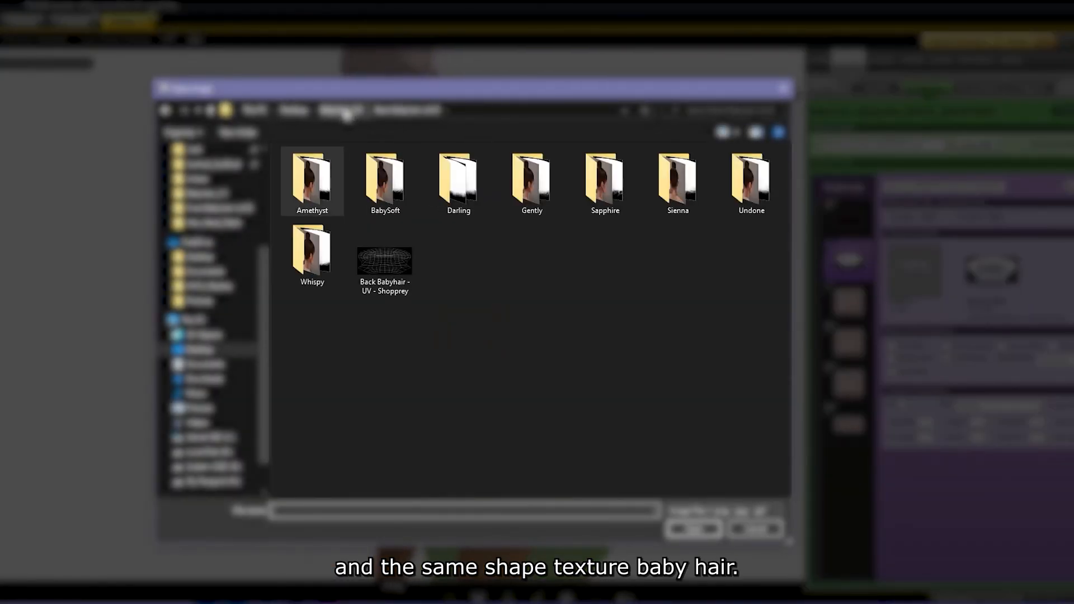
{"action": "left_click", "coordinate": [345, 112]}
{"action": "double_click", "coordinate": [320, 273]}
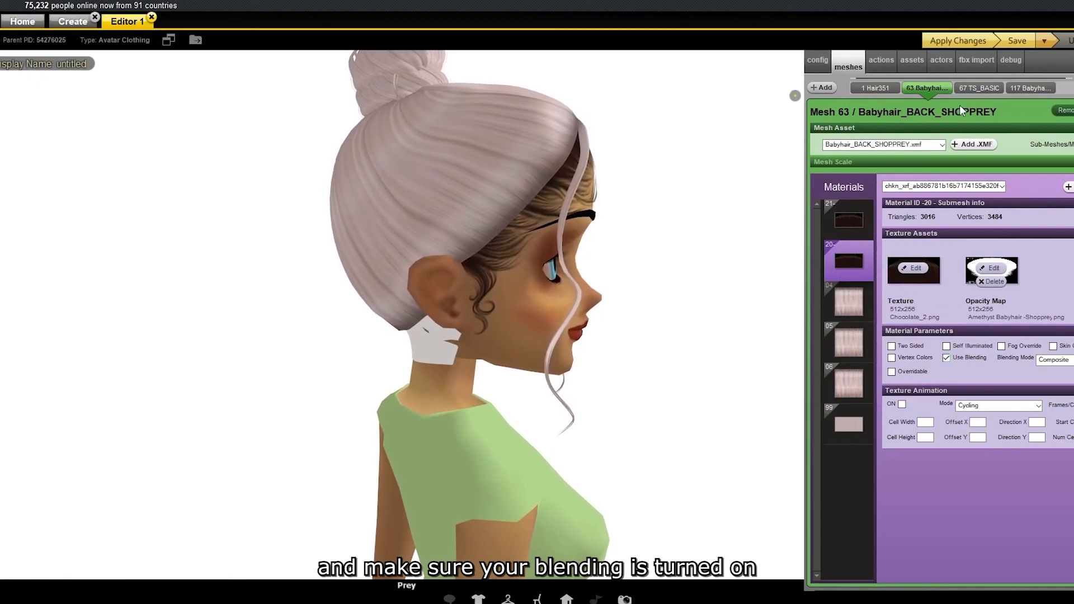
{"action": "left_click", "coordinate": [949, 43]}
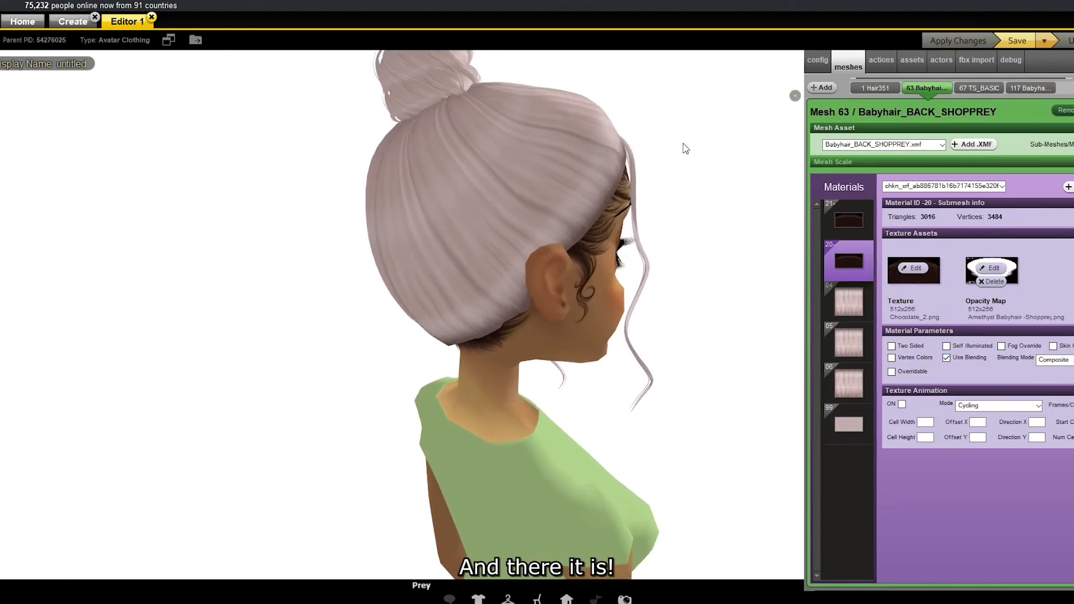